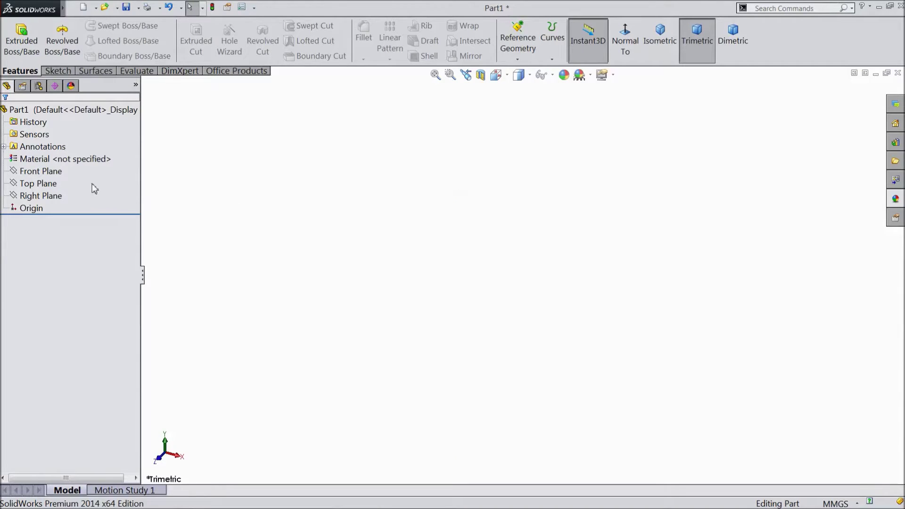
Step: Open a new sketch on the Front Plane
{"action": "left_click", "coordinate": [42, 171]}
{"action": "left_click", "coordinate": [122, 173]}
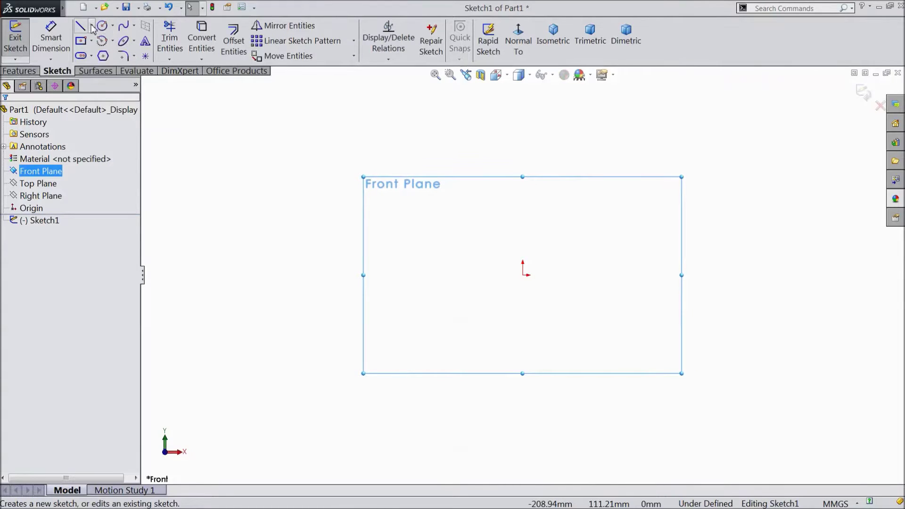
Step: Draw a vertical centerline passing through the origin
{"action": "left_click", "coordinate": [91, 26]}
{"action": "left_click", "coordinate": [104, 55]}
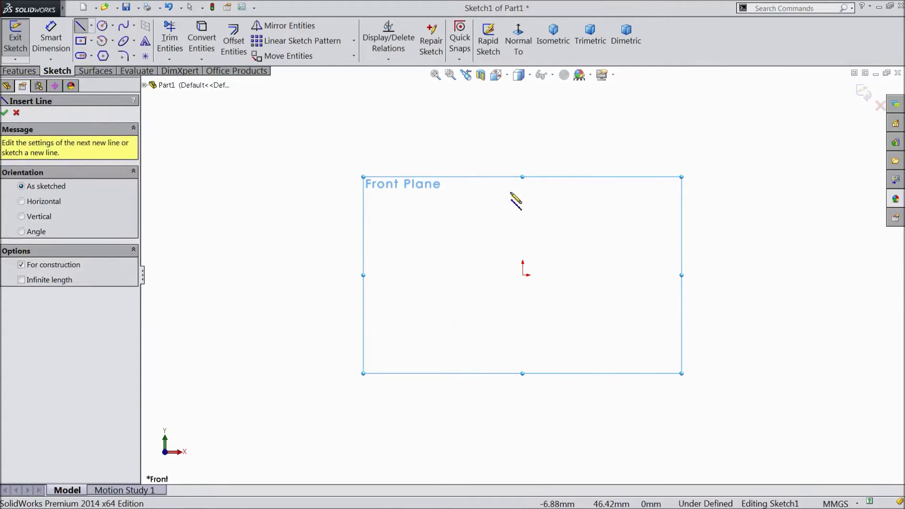
{"action": "left_click", "coordinate": [522, 150]}
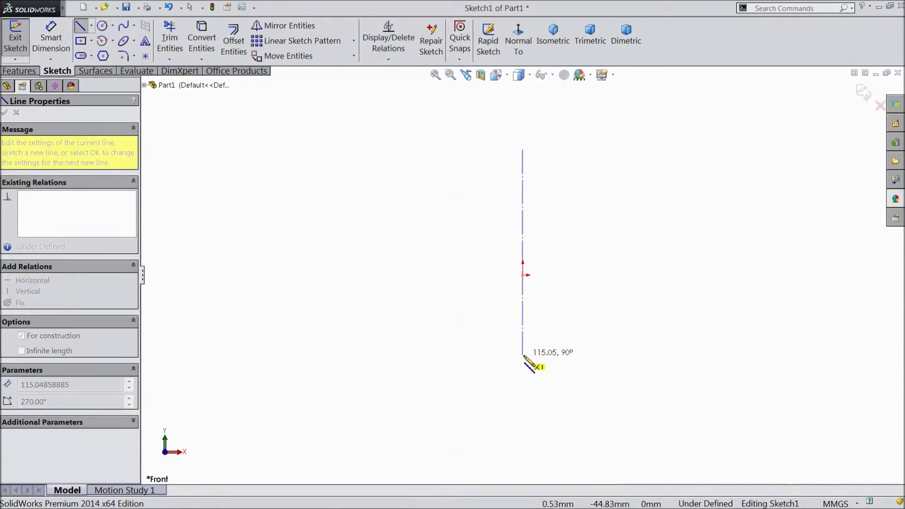
{"action": "left_click", "coordinate": [522, 355]}
{"action": "key", "text": "Escape"}
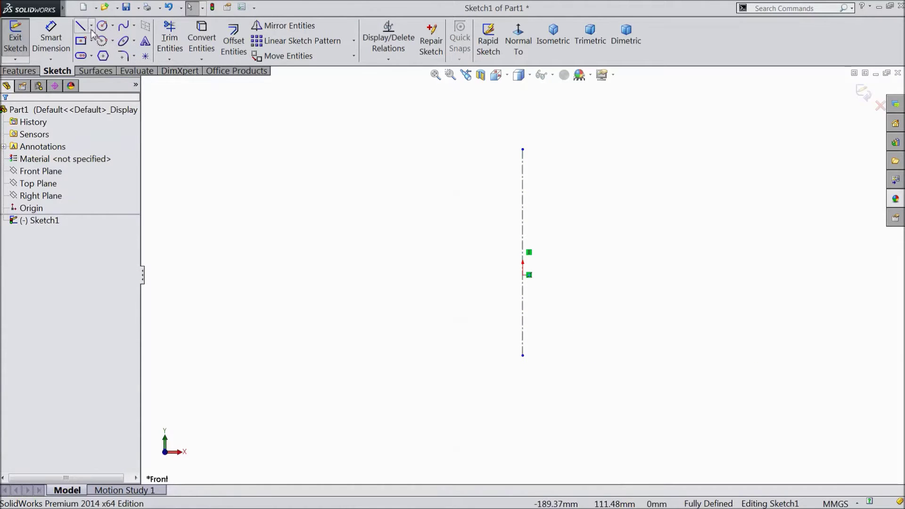
Step: Draw a horizontal line left from the origin and make it construction geometry
{"action": "left_click", "coordinate": [81, 28]}
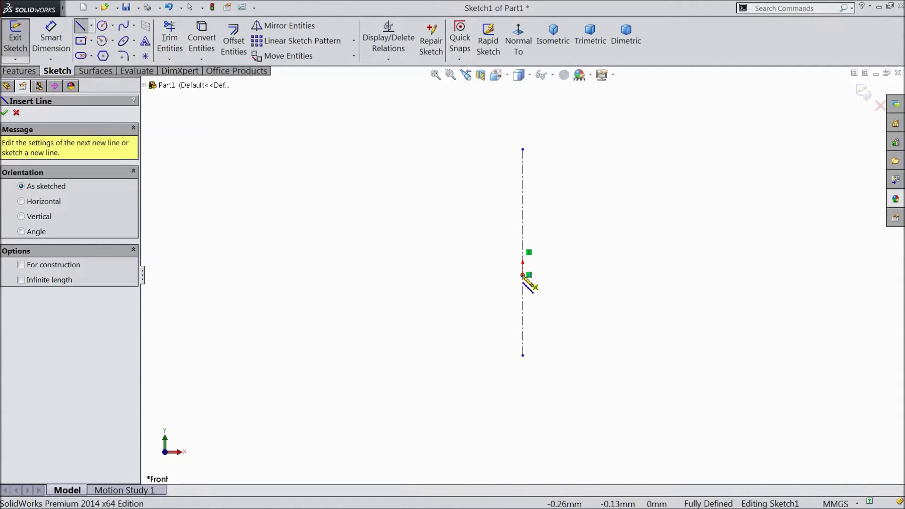
{"action": "left_click", "coordinate": [523, 275]}
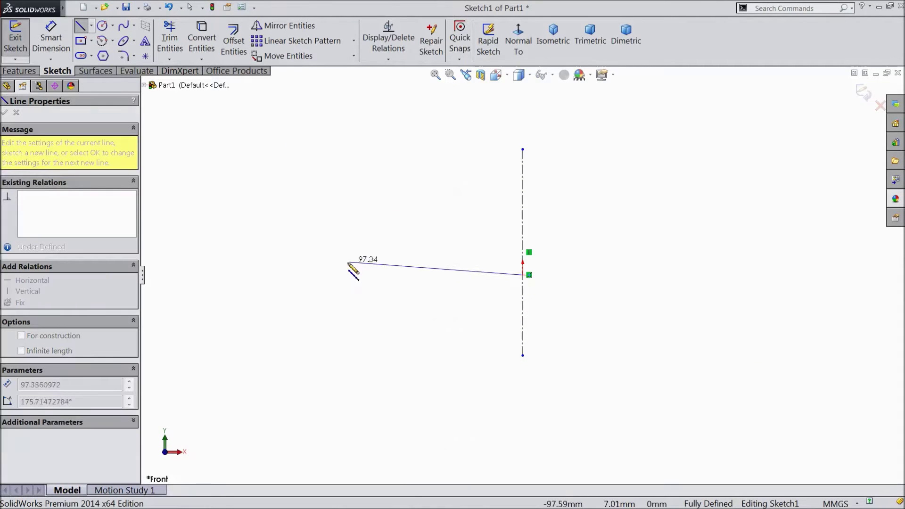
{"action": "left_click", "coordinate": [306, 275]}
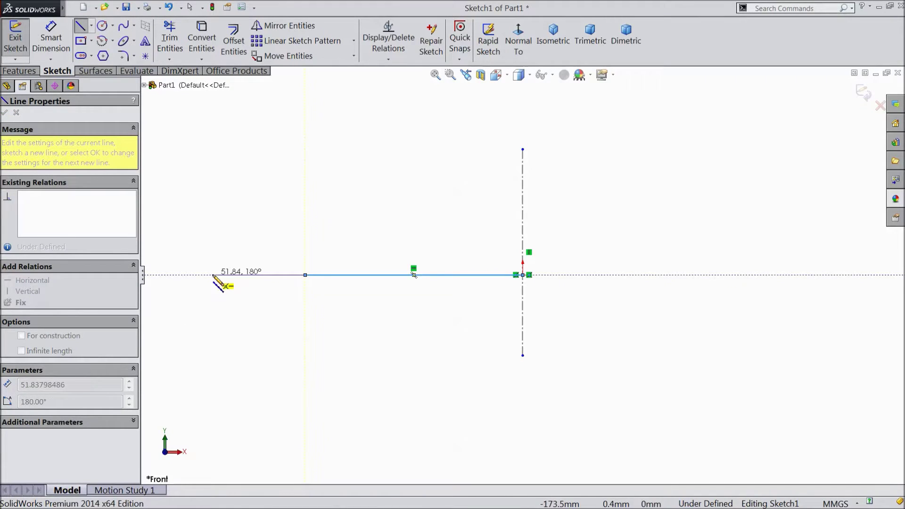
{"action": "key", "text": "Escape"}
{"action": "left_click", "coordinate": [347, 275]}
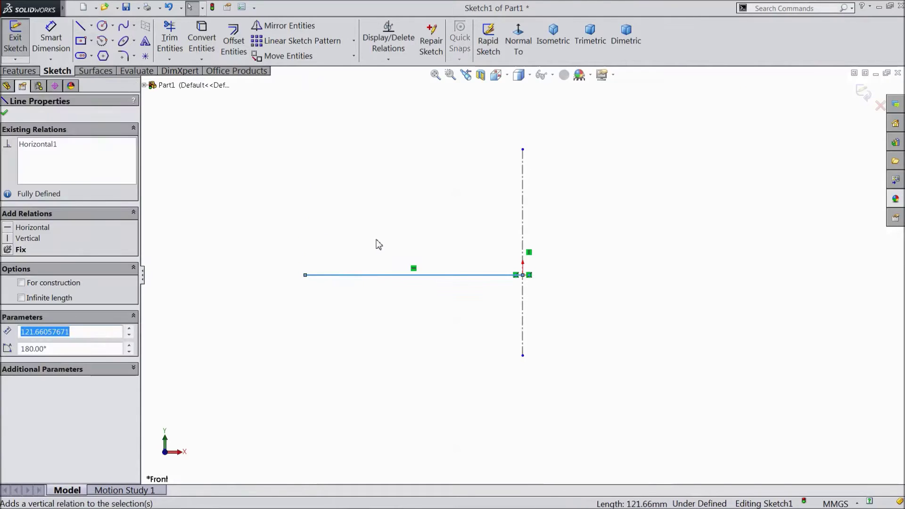
{"action": "left_click", "coordinate": [382, 264]}
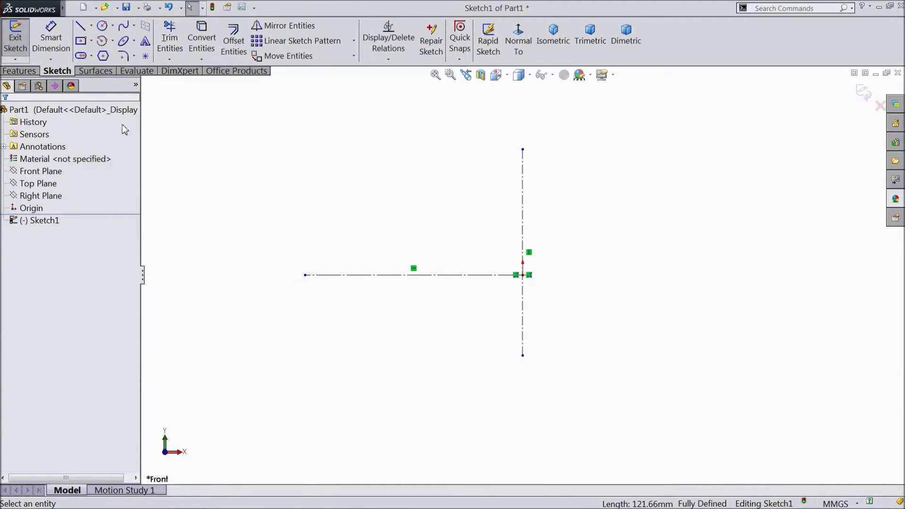
Step: Draw alternating vertical and horizontal lines up from the construction line's end, capped by a tangent quarter arc
{"action": "left_click", "coordinate": [80, 26]}
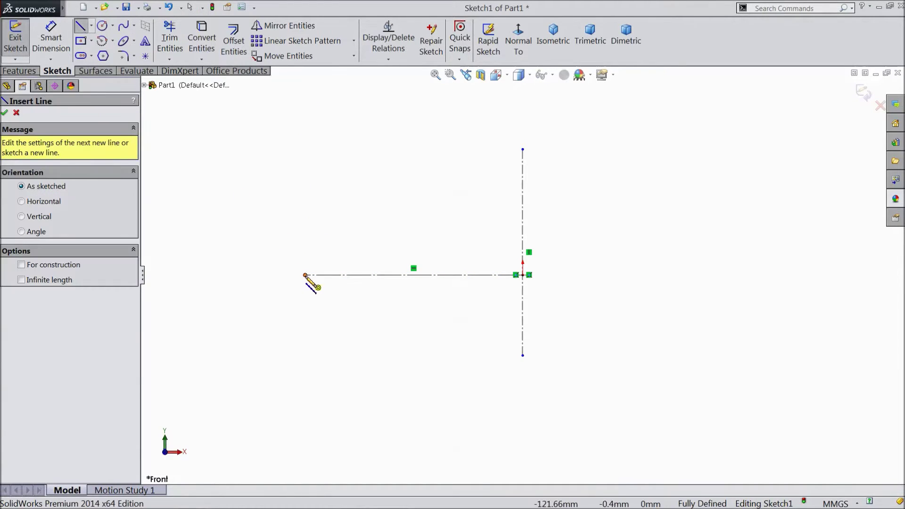
{"action": "left_click", "coordinate": [305, 275]}
{"action": "left_click", "coordinate": [305, 213]}
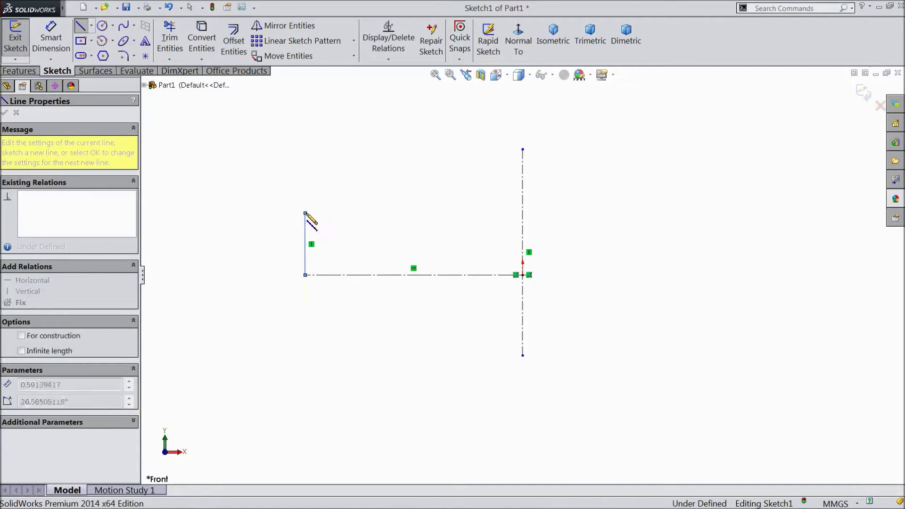
{"action": "left_click", "coordinate": [278, 213]}
{"action": "left_click", "coordinate": [278, 160]}
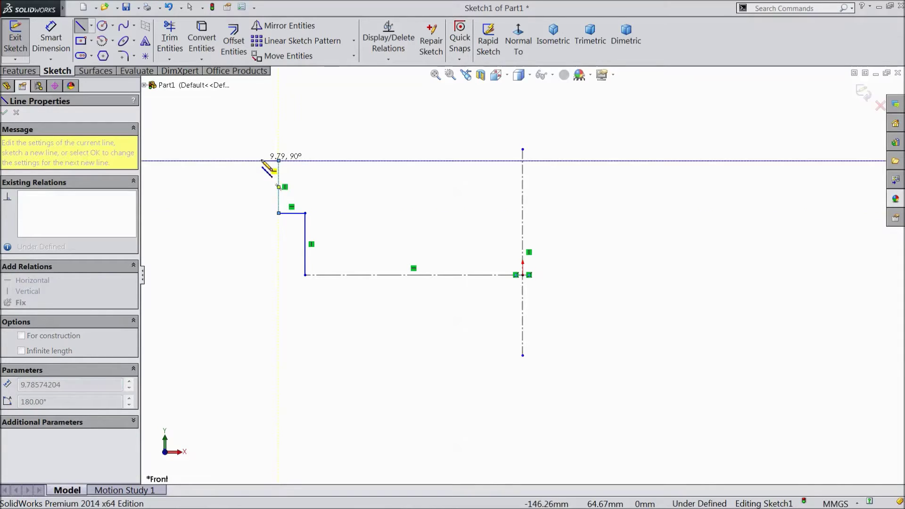
{"action": "scroll", "coordinate": [260, 163], "scroll_direction": "down", "scroll_amount": 3}
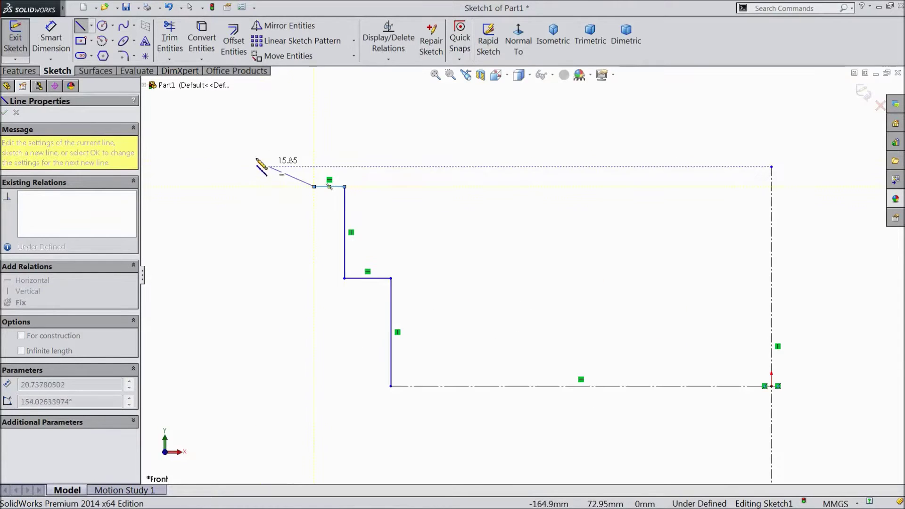
{"action": "left_click", "coordinate": [315, 187]}
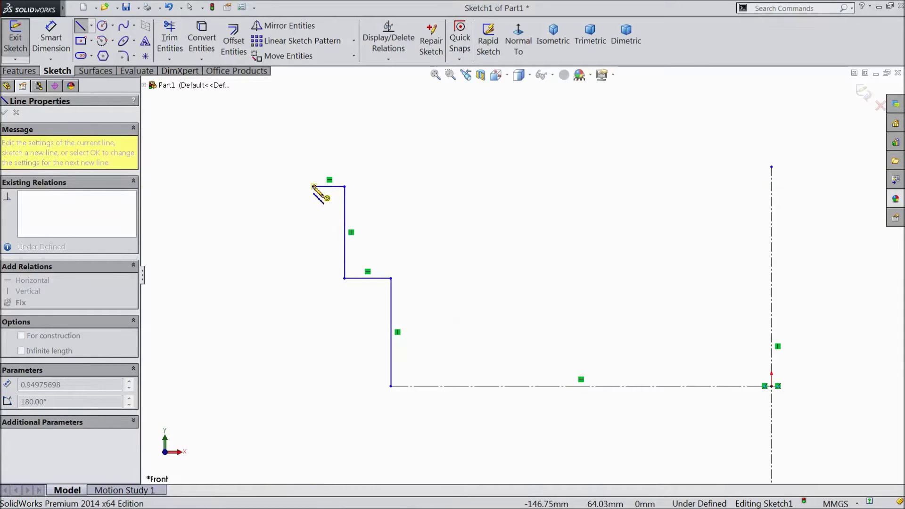
{"action": "left_click", "coordinate": [275, 147]}
{"action": "right_click", "coordinate": [259, 83]}
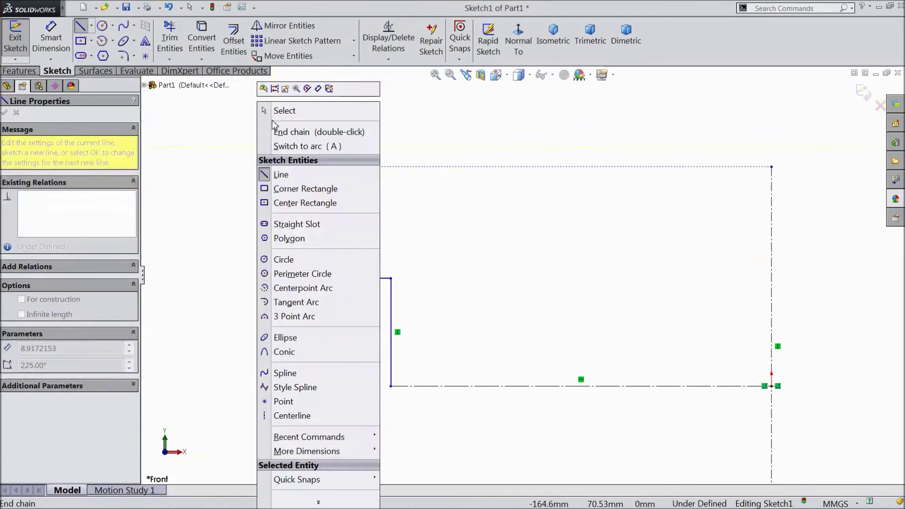
{"action": "left_click", "coordinate": [275, 111]}
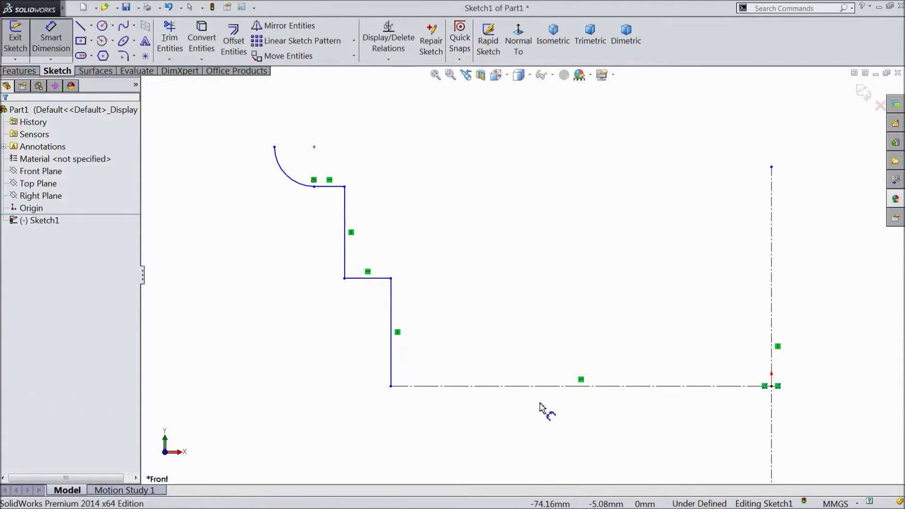
Step: Dimension the horizontal centerline to 340 and the two vertical lines to 70 and 35
{"action": "left_click", "coordinate": [565, 388]}
{"action": "left_click", "coordinate": [581, 423]}
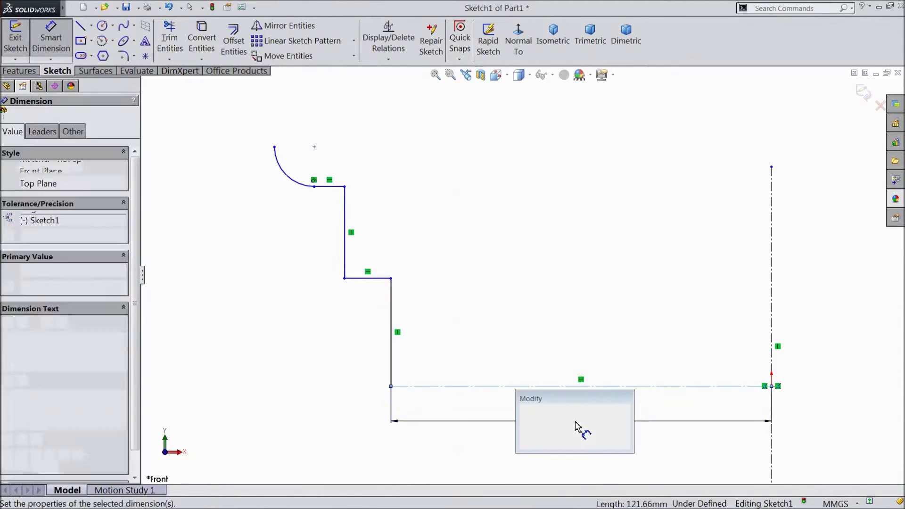
{"action": "type", "text": "340"}
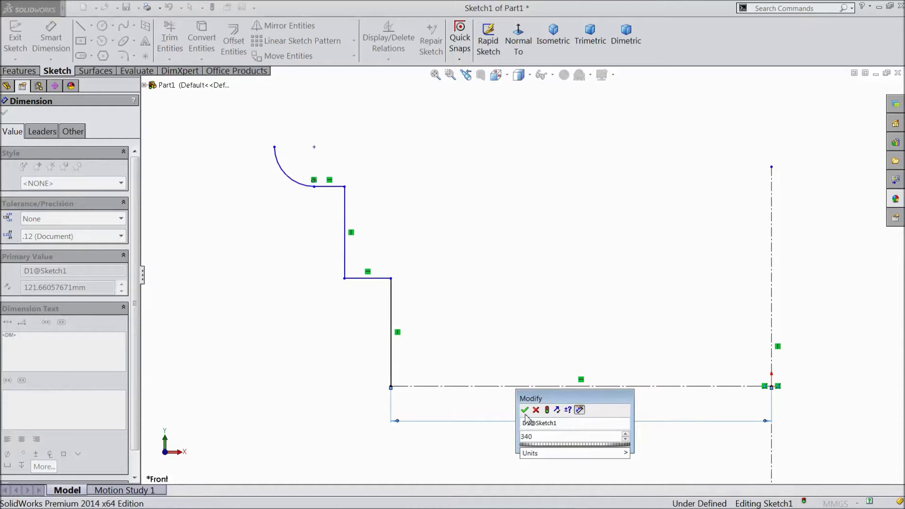
{"action": "left_click", "coordinate": [524, 410]}
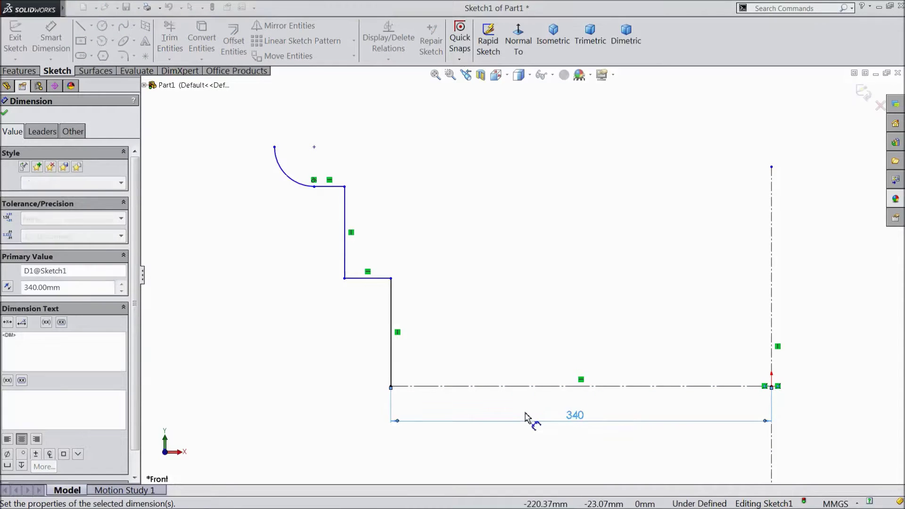
{"action": "left_click", "coordinate": [393, 338]}
{"action": "left_click", "coordinate": [233, 330]}
{"action": "type", "text": "7"}
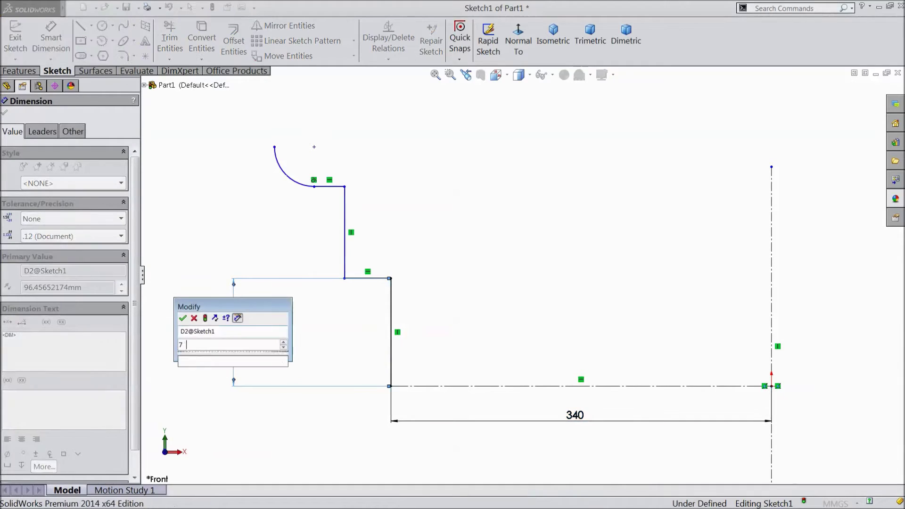
{"action": "type", "text": "0"}
{"action": "left_click", "coordinate": [182, 318]}
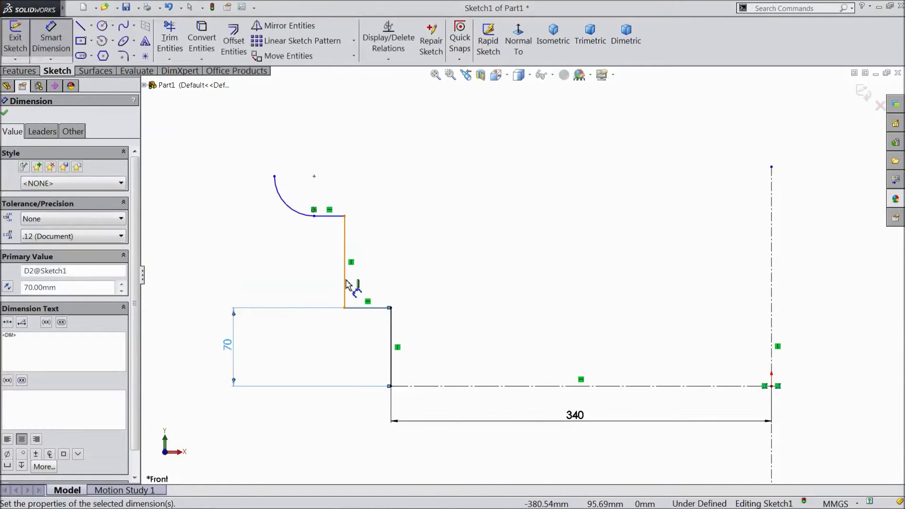
{"action": "left_click", "coordinate": [346, 282]}
{"action": "left_click", "coordinate": [236, 282]}
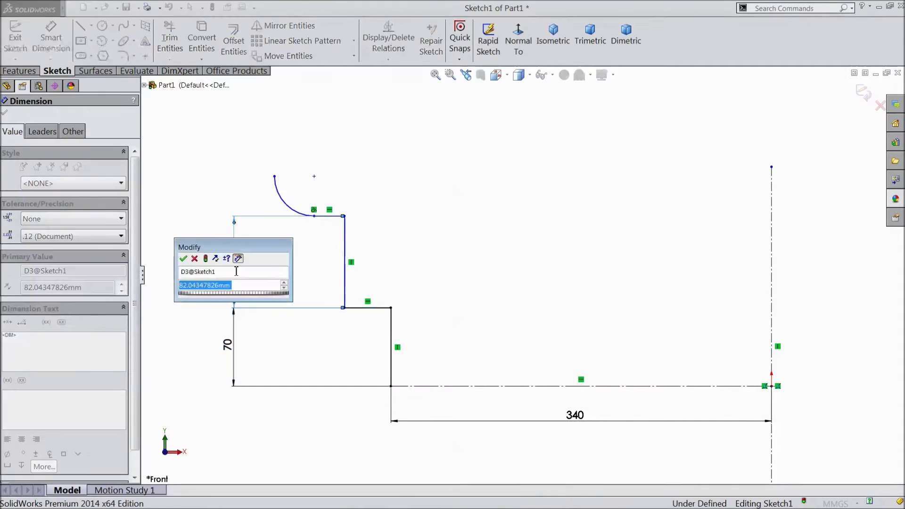
{"action": "type", "text": "35"}
{"action": "left_click", "coordinate": [189, 301]}
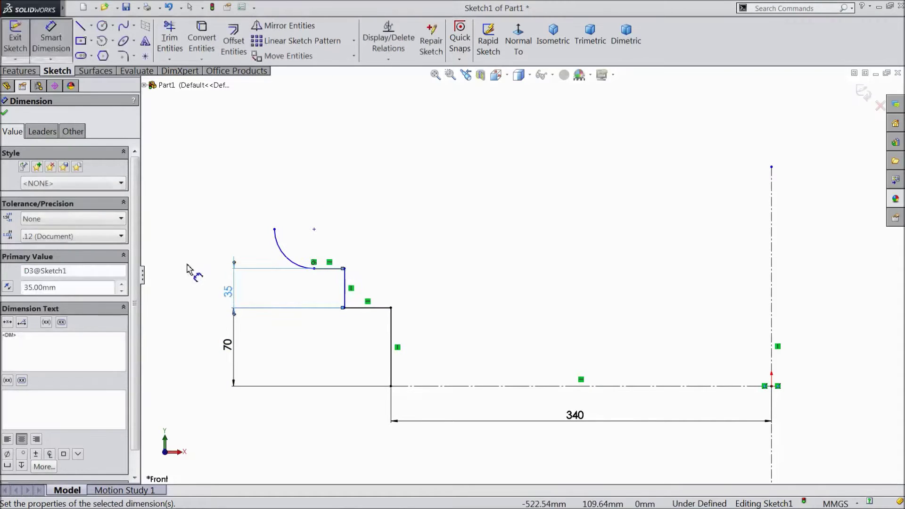
Step: Dimension the upper step to 20, the short top line to 5, and the arc to R10
{"action": "left_click", "coordinate": [369, 307]}
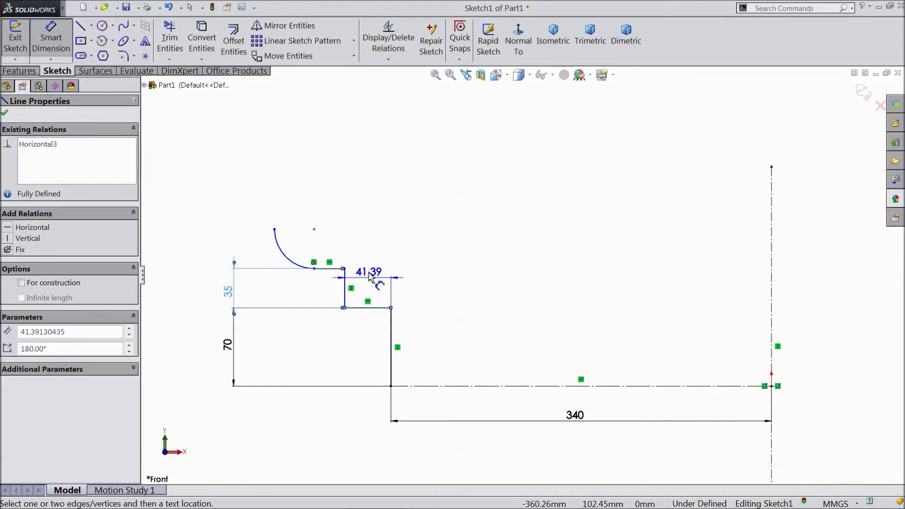
{"action": "left_click", "coordinate": [369, 191]}
{"action": "type", "text": "20"}
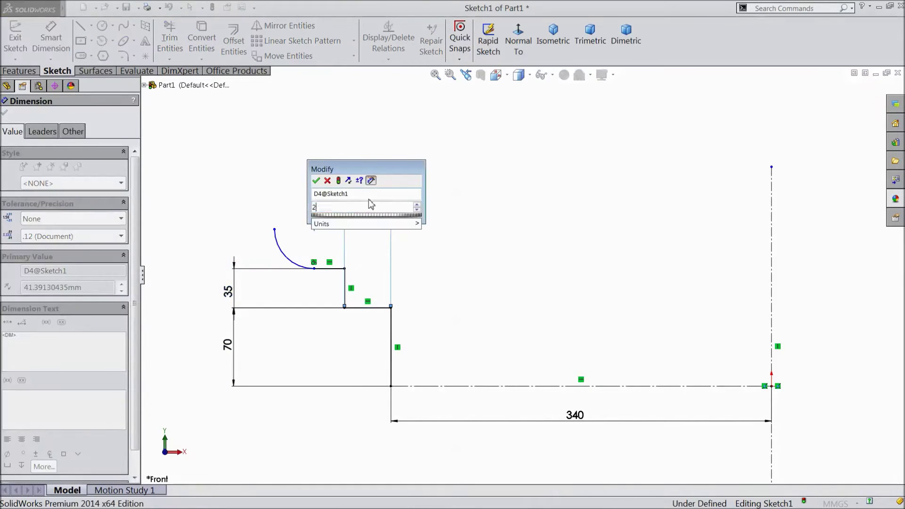
{"action": "left_click", "coordinate": [316, 181]}
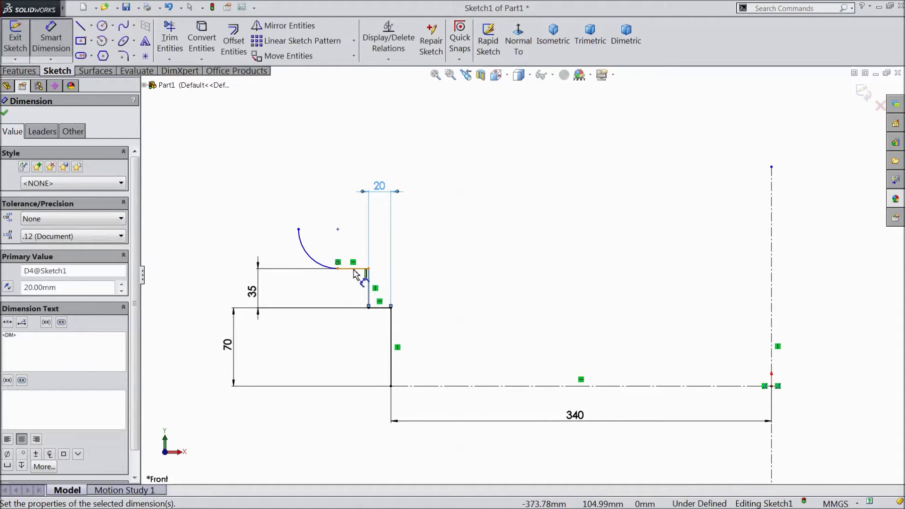
{"action": "left_click", "coordinate": [356, 274]}
{"action": "left_click", "coordinate": [358, 210]}
{"action": "type", "text": "5"}
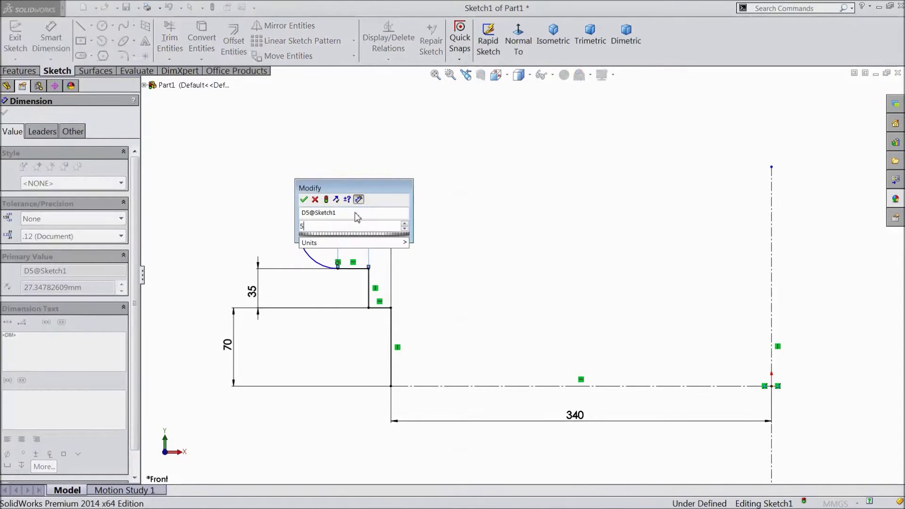
{"action": "left_click", "coordinate": [303, 199]}
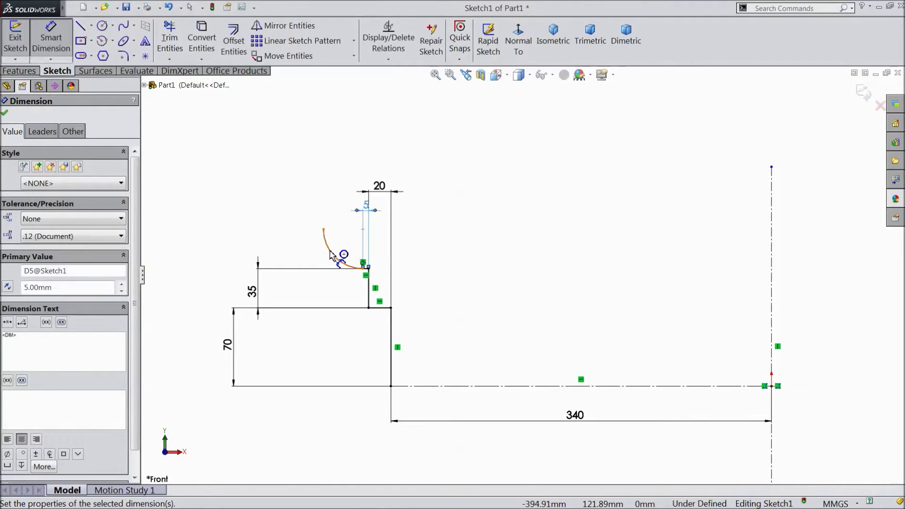
{"action": "left_click", "coordinate": [329, 254]}
{"action": "left_click", "coordinate": [305, 193]}
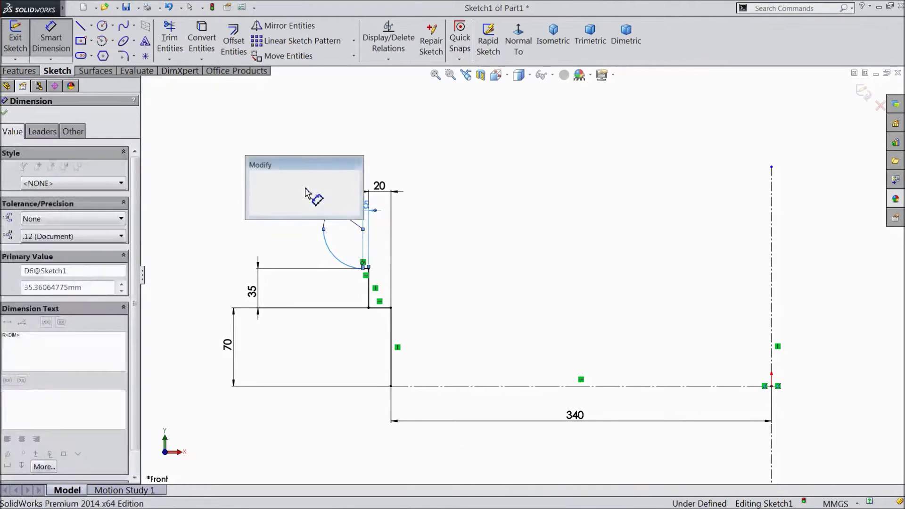
{"action": "type", "text": "1"}
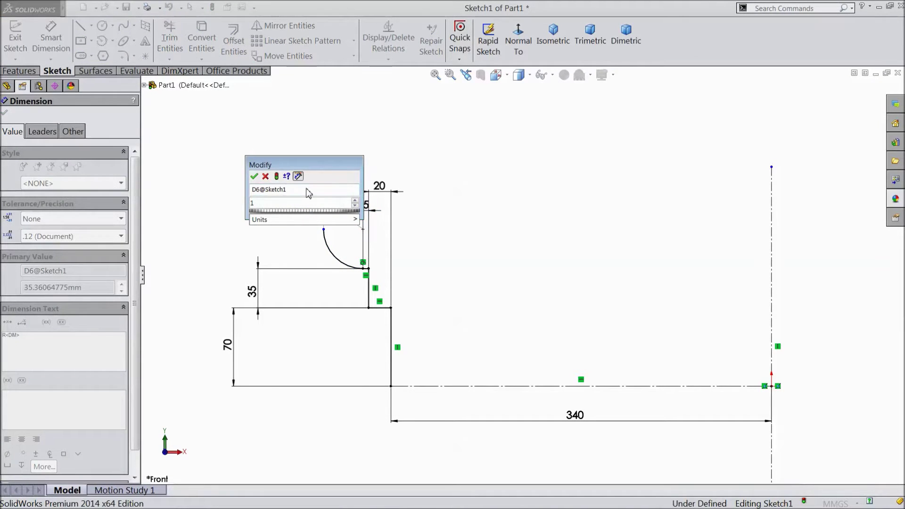
{"action": "type", "text": "0"}
{"action": "left_click", "coordinate": [254, 177]}
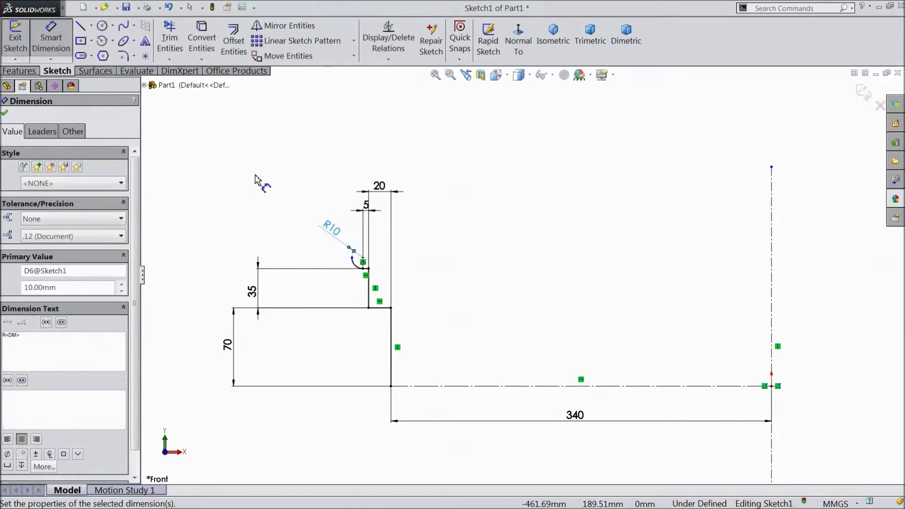
{"action": "right_click", "coordinate": [480, 400]}
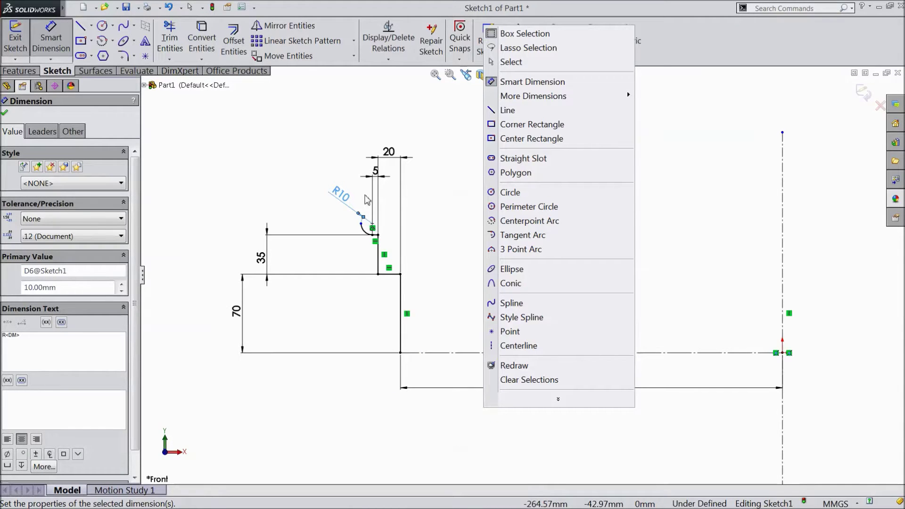
Step: Round the lower inner step corner with a 10 mm sketch fillet
{"action": "left_click", "coordinate": [123, 56]}
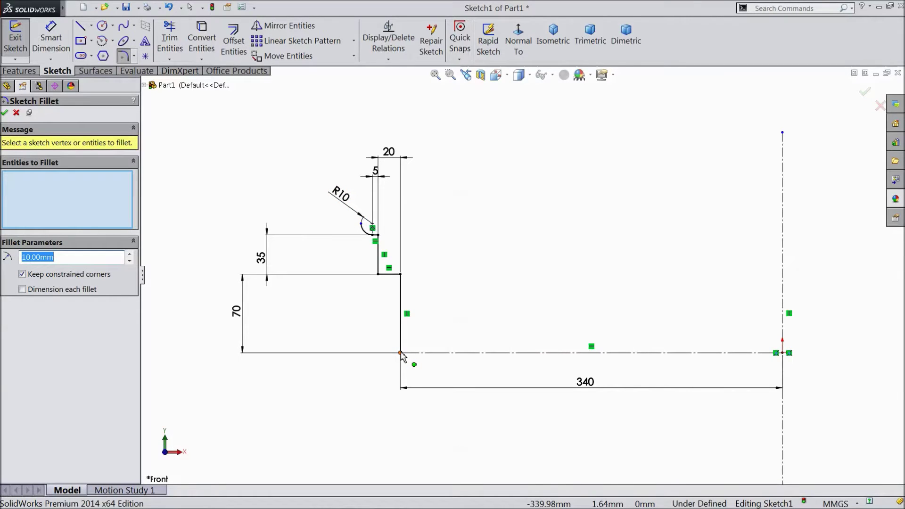
{"action": "left_click", "coordinate": [378, 275]}
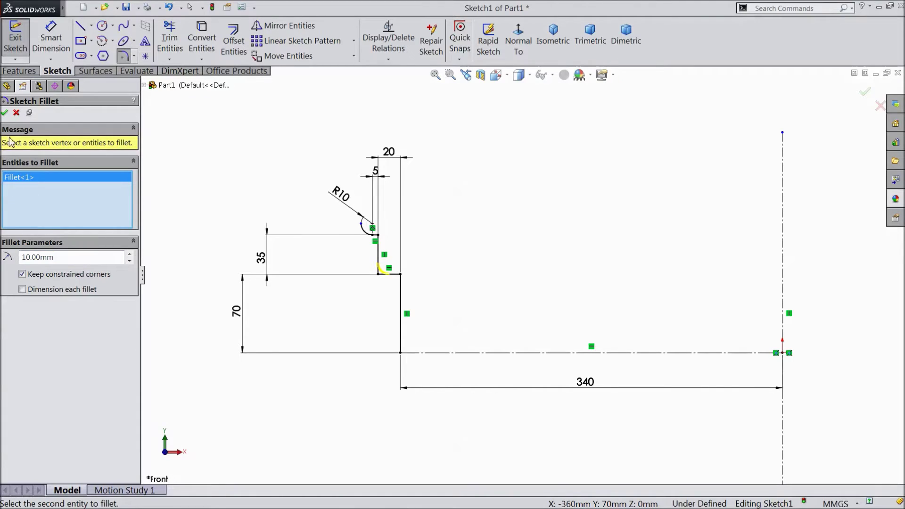
{"action": "left_click", "coordinate": [5, 113]}
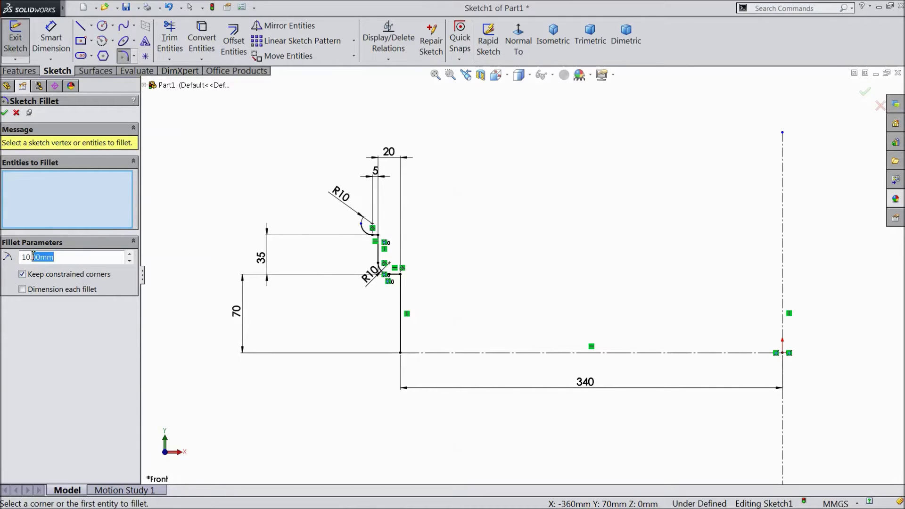
Step: Add 3 mm sketch fillets to the upper corner and one more corner
{"action": "scroll", "coordinate": [415, 304], "scroll_direction": "down", "scroll_amount": 3}
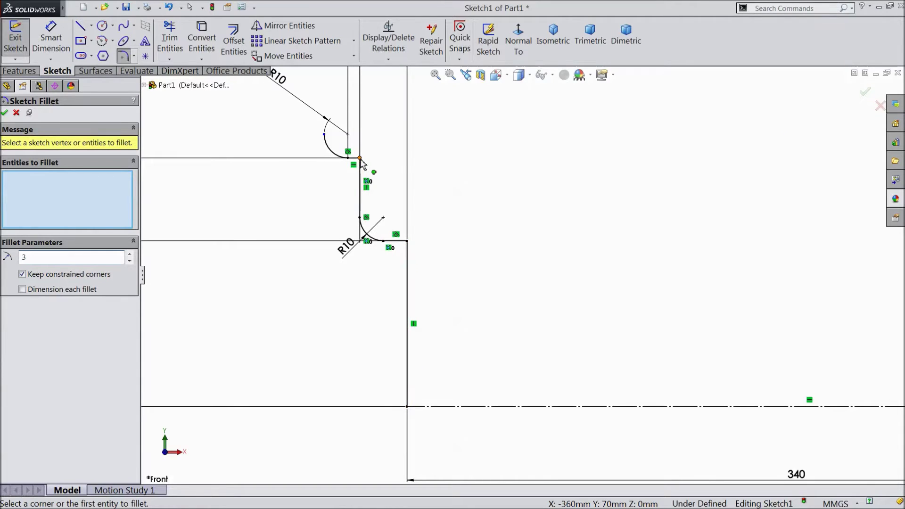
{"action": "left_click", "coordinate": [361, 160]}
{"action": "left_click", "coordinate": [408, 242]}
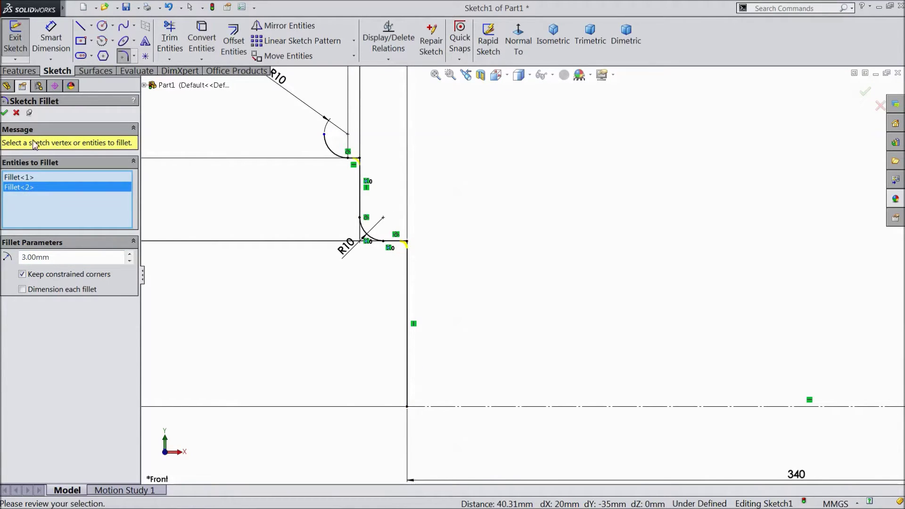
{"action": "left_click", "coordinate": [6, 113]}
{"action": "scroll", "coordinate": [239, 252], "scroll_direction": "up", "scroll_amount": 3}
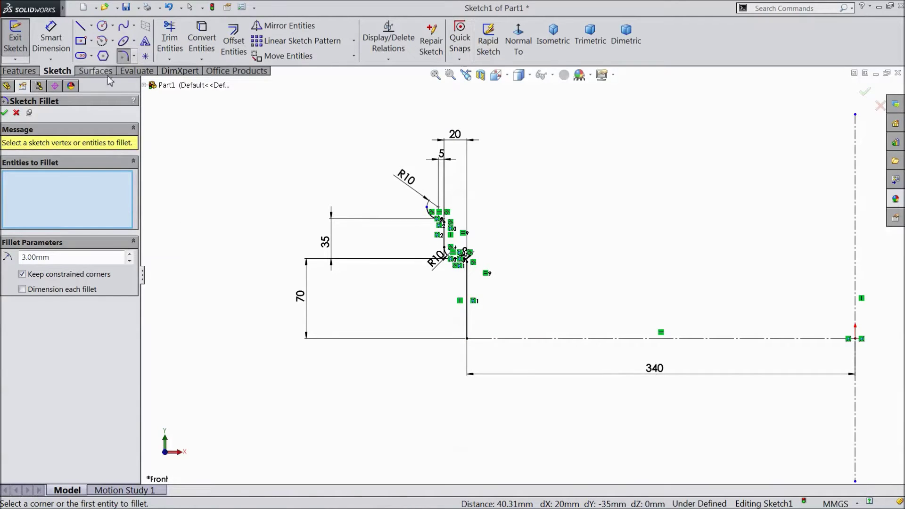
Step: Mirror the filleted stepped profile about the horizontal centerline to create a copy below
{"action": "left_click", "coordinate": [4, 113]}
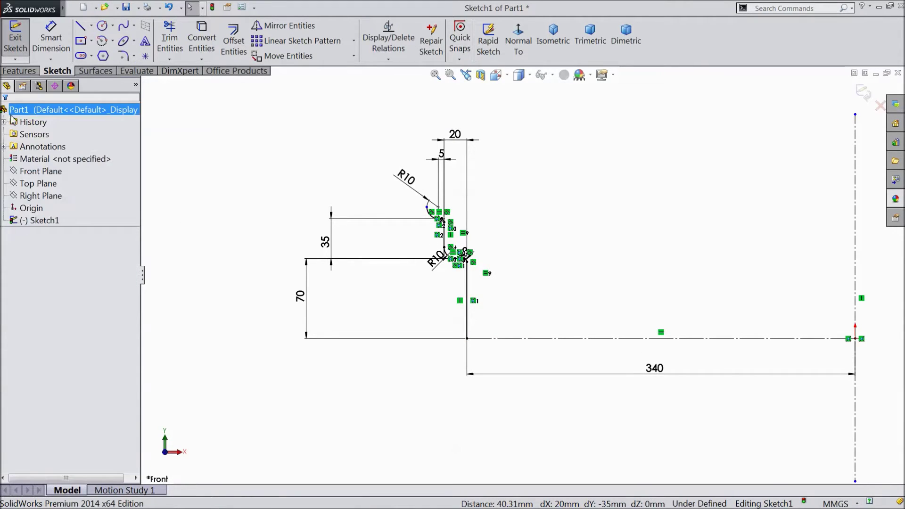
{"action": "left_click", "coordinate": [297, 28]}
{"action": "mouse_move", "coordinate": [510, 137]}
{"action": "left_mouse_down"}
{"action": "mouse_move", "coordinate": [419, 317]}
{"action": "mouse_move", "coordinate": [405, 324]}
{"action": "left_mouse_up"}
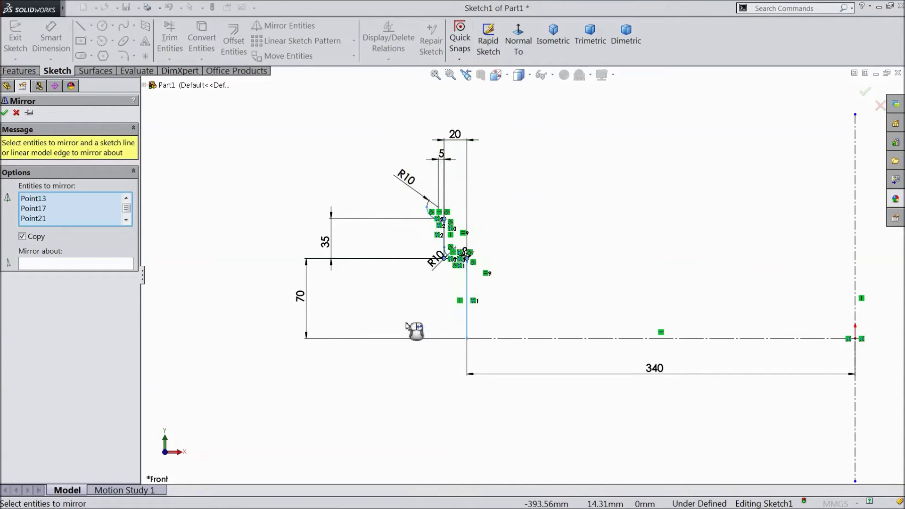
{"action": "left_click", "coordinate": [95, 264]}
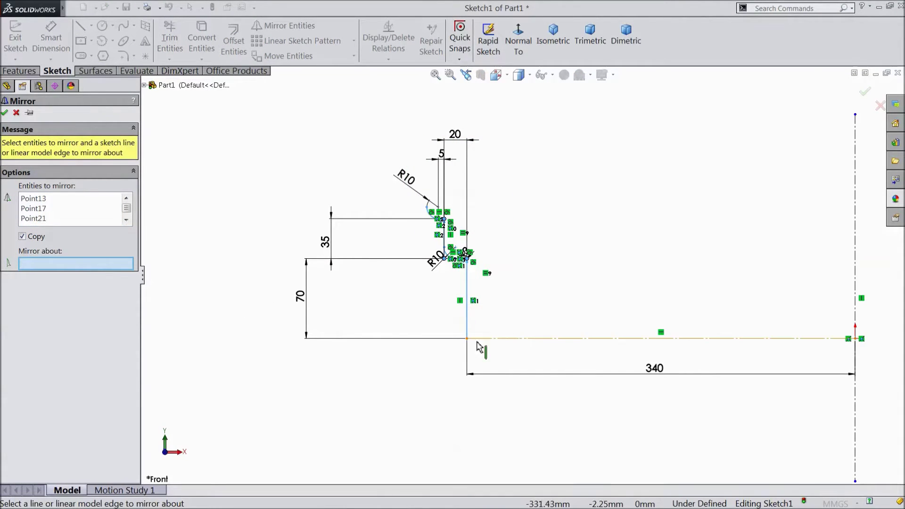
{"action": "left_click", "coordinate": [504, 339]}
{"action": "scroll", "coordinate": [507, 346], "scroll_direction": "up", "scroll_amount": 3}
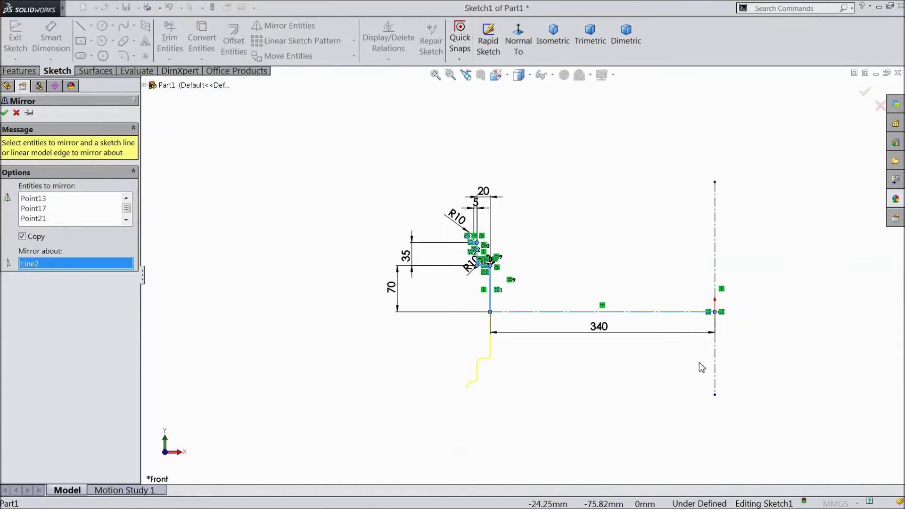
{"action": "scroll", "coordinate": [713, 360], "scroll_direction": "down", "scroll_amount": 2}
{"action": "left_click", "coordinate": [4, 113]}
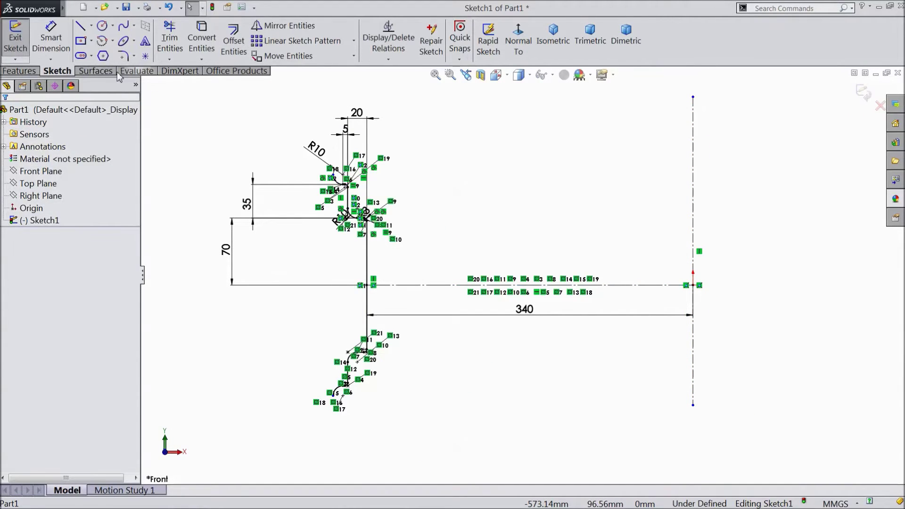
Step: Create Surface-Revolve1 by revolving the profile 360° about the vertical centerline, then orbit to view it
{"action": "left_click", "coordinate": [99, 73]}
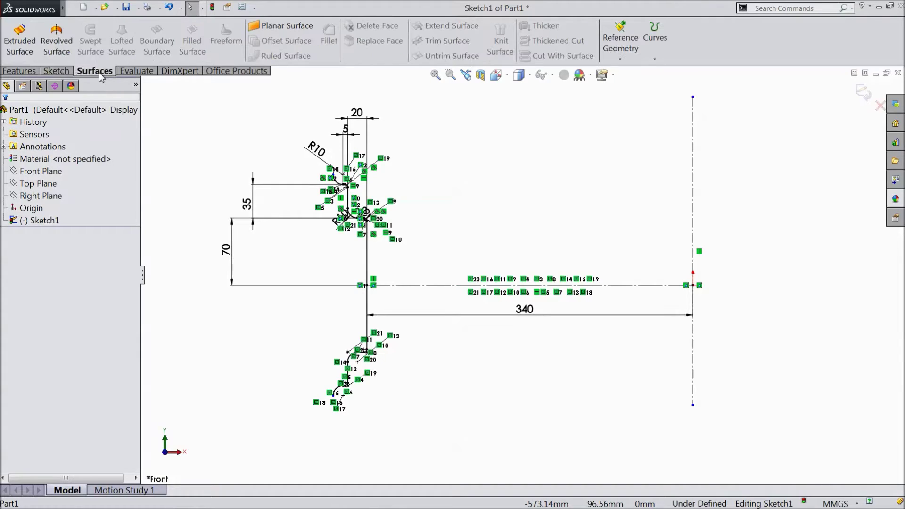
{"action": "left_click", "coordinate": [61, 52]}
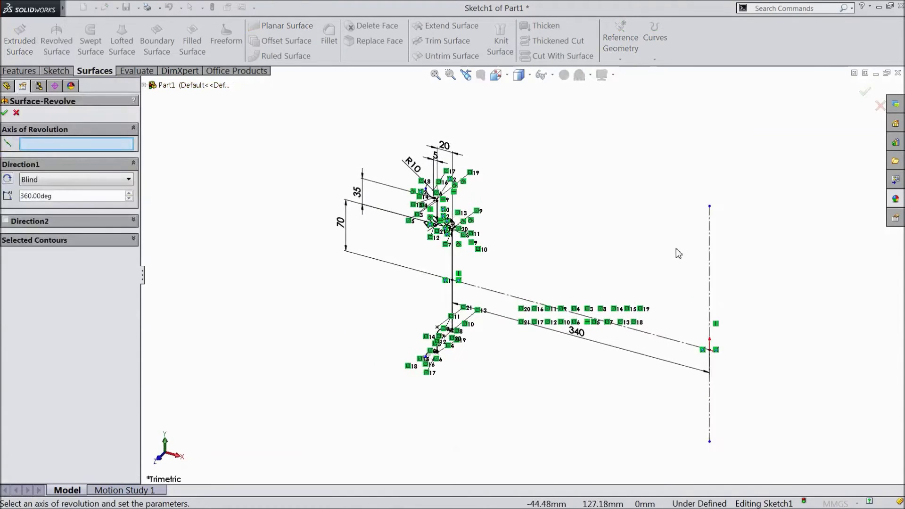
{"action": "left_click", "coordinate": [710, 268]}
{"action": "scroll", "coordinate": [602, 241], "scroll_direction": "up", "scroll_amount": 5}
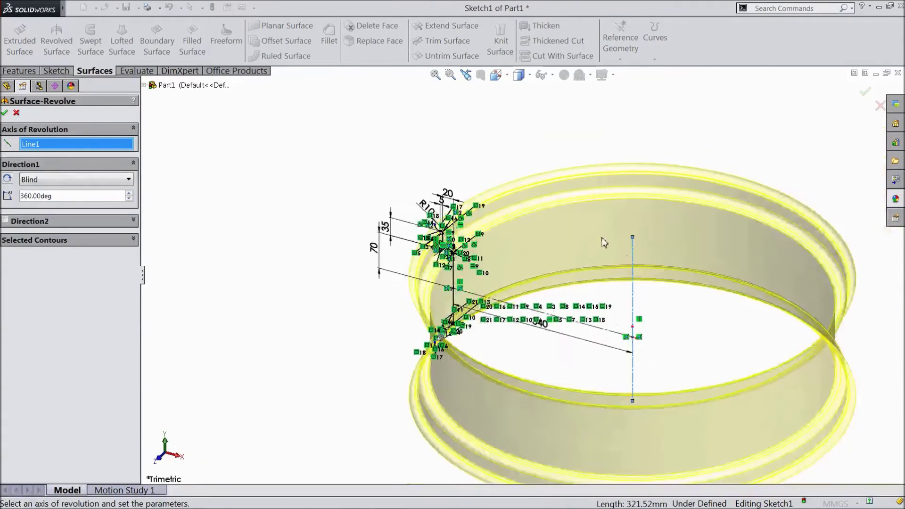
{"action": "scroll", "coordinate": [673, 351], "scroll_direction": "down", "scroll_amount": 4}
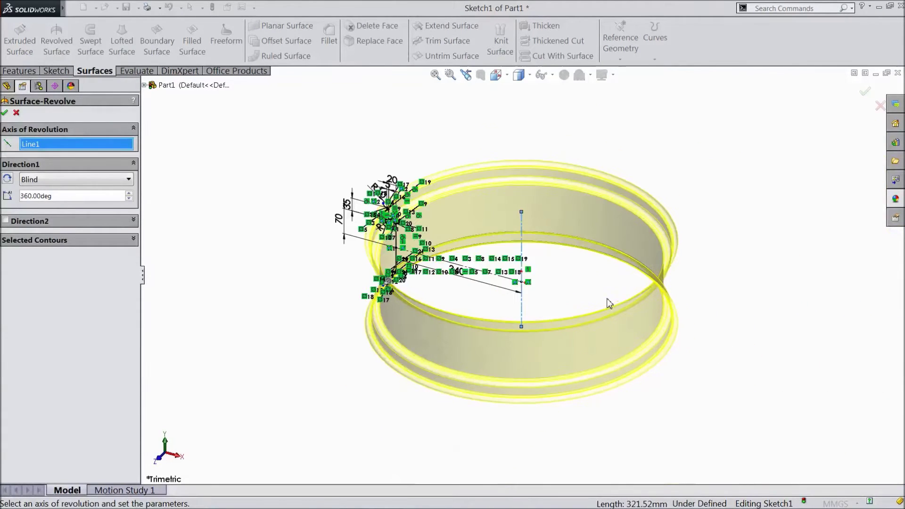
{"action": "left_click", "coordinate": [6, 112]}
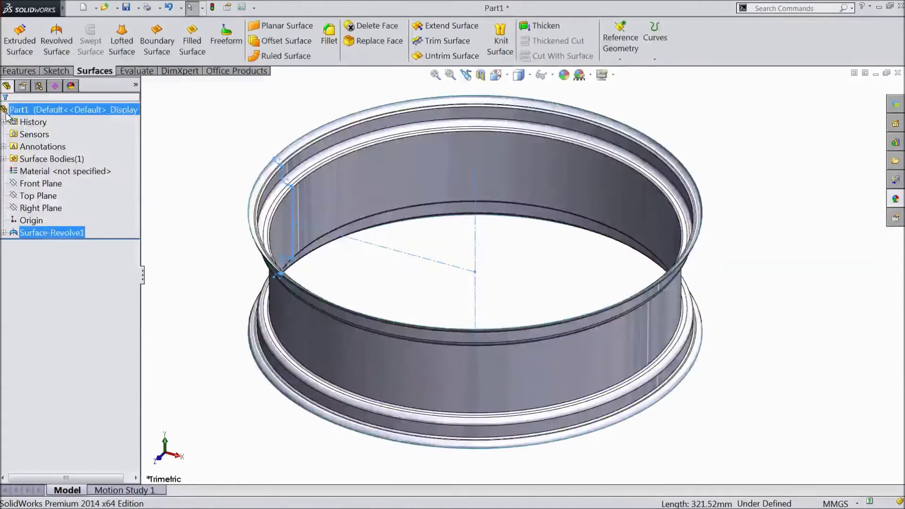
{"action": "left_click", "coordinate": [203, 220]}
{"action": "mouse_move", "coordinate": [210, 248]}
{"action": "middle_mouse_down"}
{"action": "mouse_move", "coordinate": [216, 186]}
{"action": "mouse_move", "coordinate": [212, 236]}
{"action": "middle_mouse_up"}
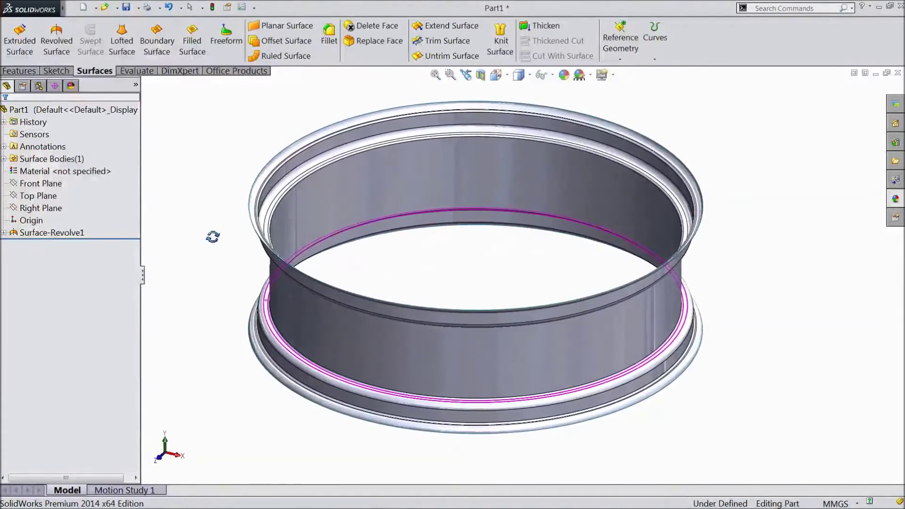
{"action": "key", "text": "Escape"}
Step: Thicken Surface-Revolve1 by 5.00 mm into a solid ring and orbit to inspect it
{"action": "mouse_move", "coordinate": [61, 11]}
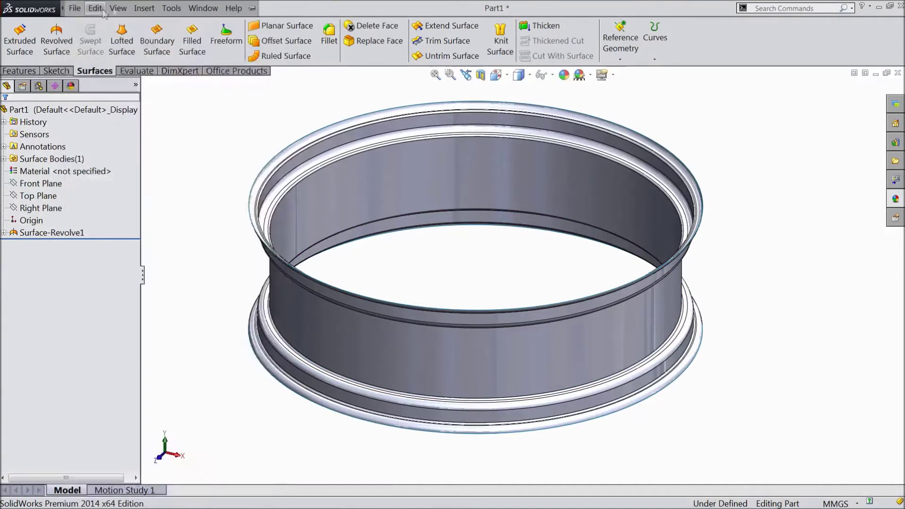
{"action": "left_click", "coordinate": [143, 8]}
{"action": "mouse_move", "coordinate": [175, 27]}
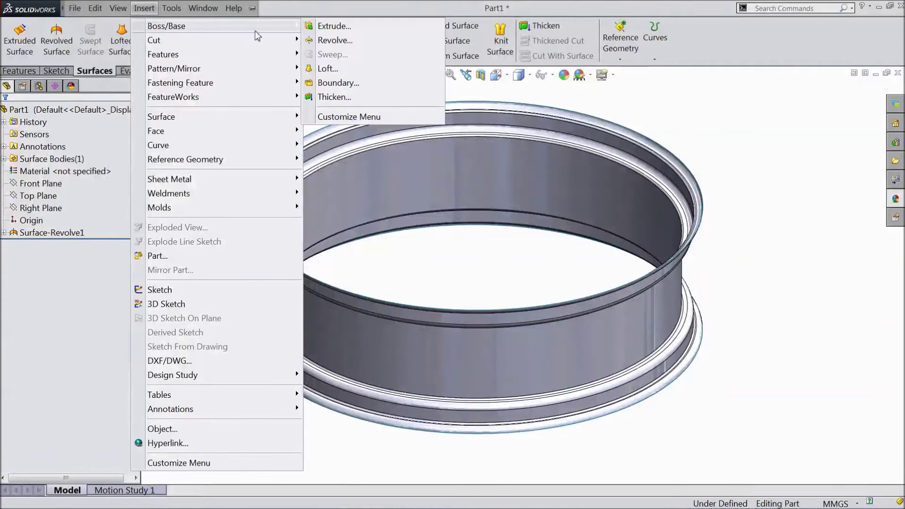
{"action": "left_click", "coordinate": [334, 97]}
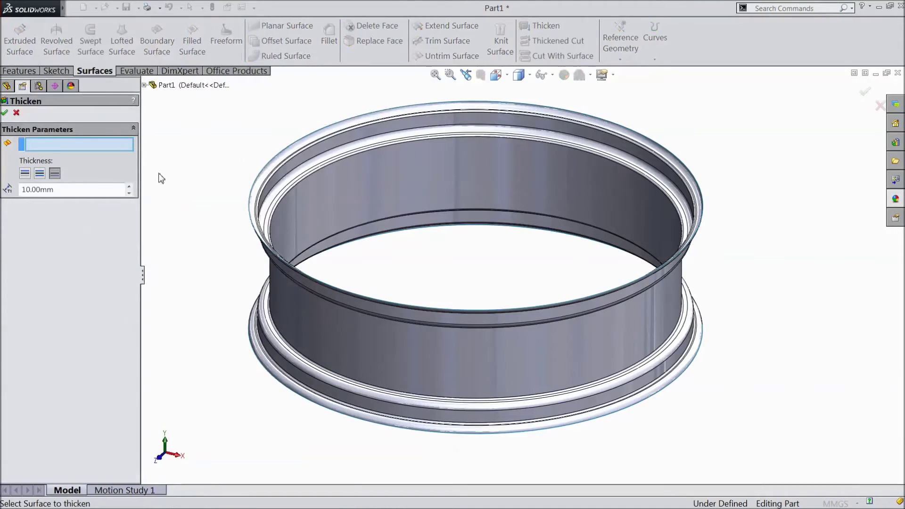
{"action": "left_click_drag", "start_coordinate": [65, 191], "coordinate": [17, 190]}
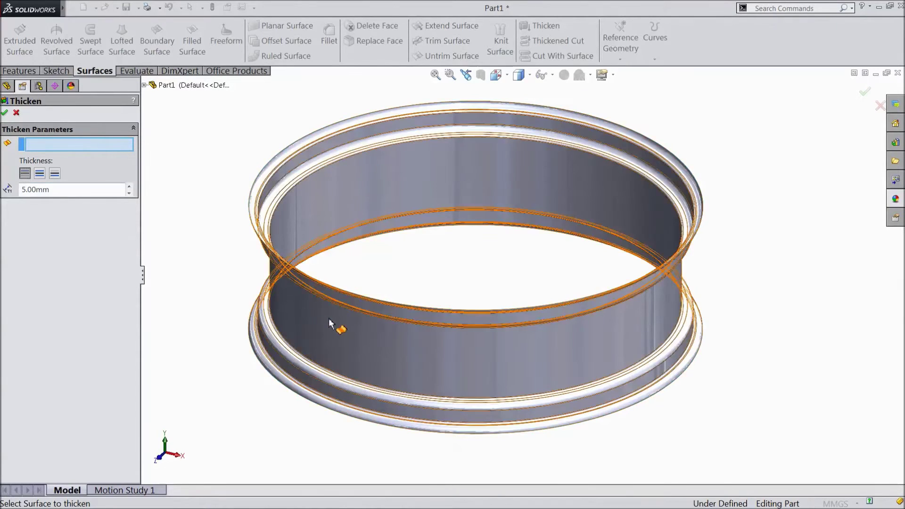
{"action": "left_click", "coordinate": [314, 322]}
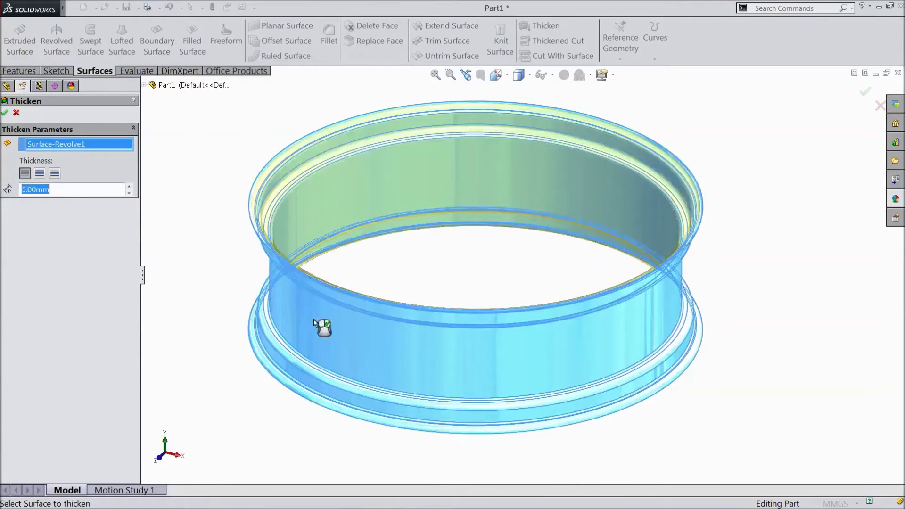
{"action": "left_click", "coordinate": [4, 112]}
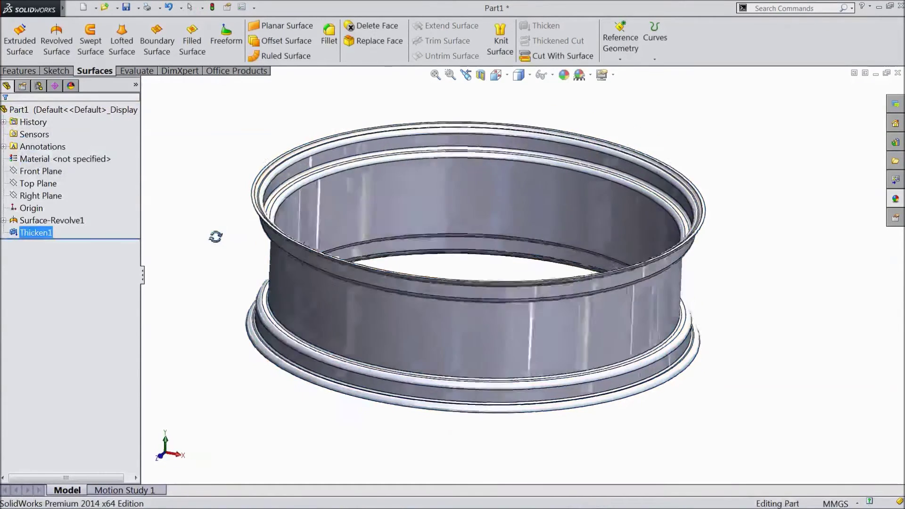
{"action": "mouse_move", "coordinate": [216, 237]}
{"action": "middle_mouse_down"}
{"action": "mouse_move", "coordinate": [232, 184]}
{"action": "mouse_move", "coordinate": [227, 264]}
{"action": "mouse_move", "coordinate": [226, 250]}
{"action": "middle_mouse_up"}
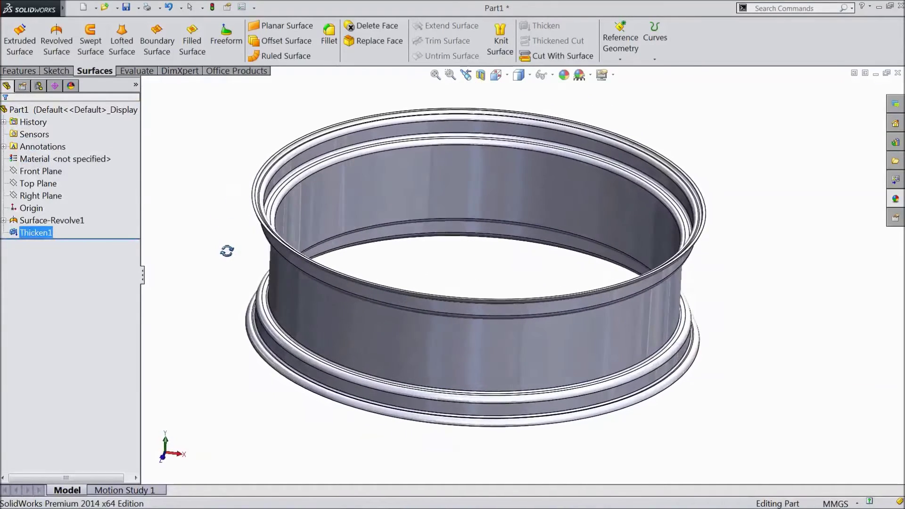
Step: Start a sketch on the Front Plane, viewed normal, with Hidden Lines Visible display
{"action": "left_click", "coordinate": [39, 177]}
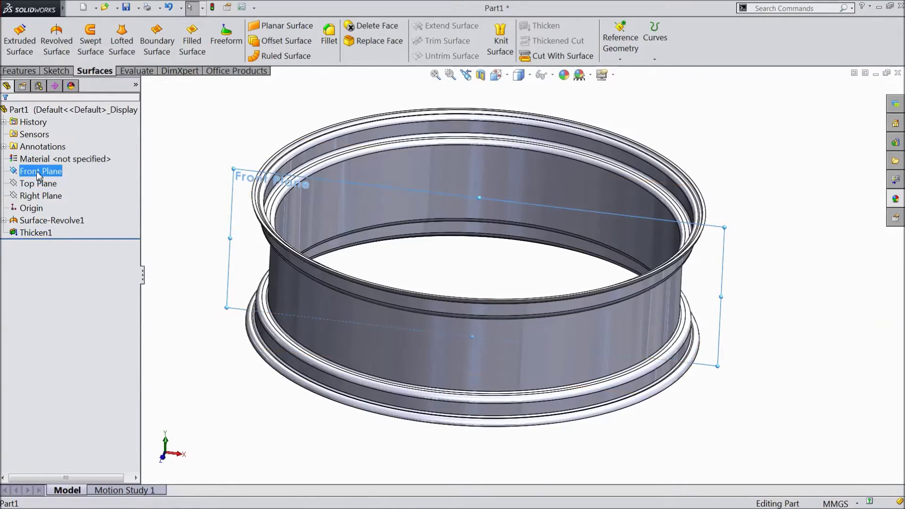
{"action": "left_click", "coordinate": [43, 164]}
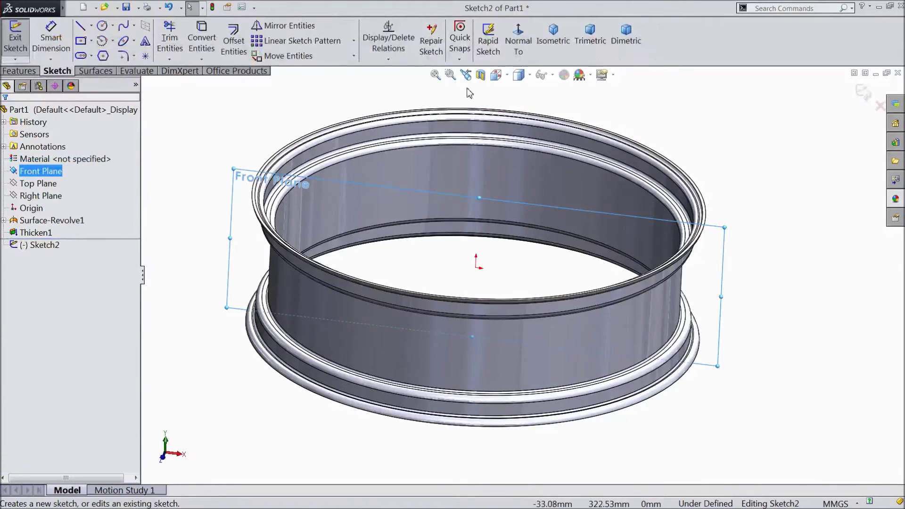
{"action": "left_click", "coordinate": [519, 42]}
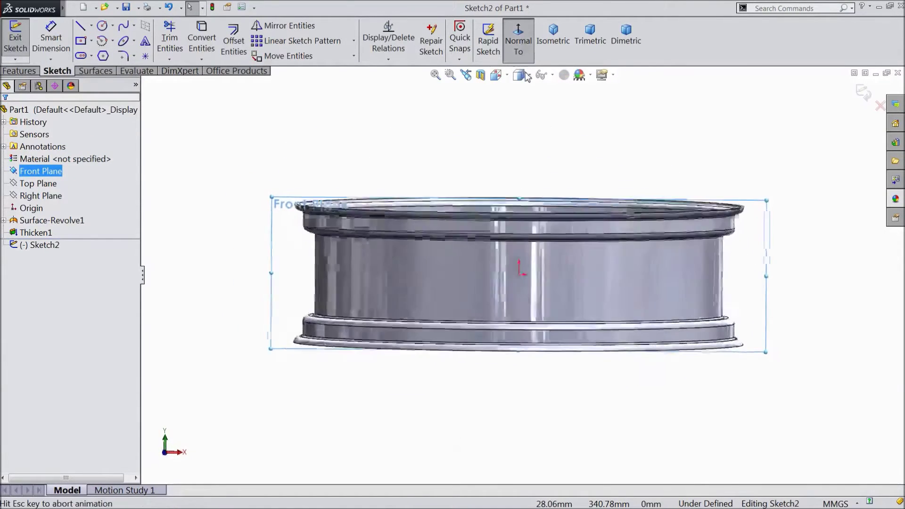
{"action": "left_click", "coordinate": [530, 75]}
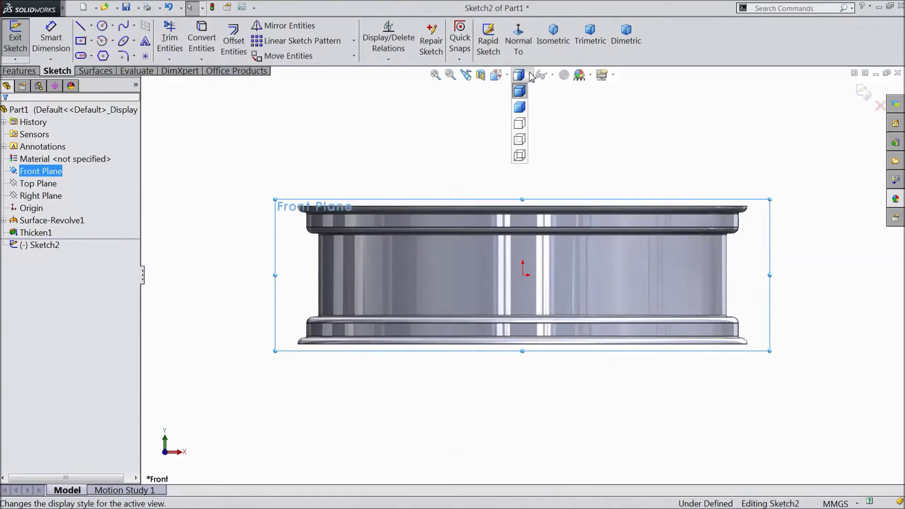
{"action": "left_click", "coordinate": [519, 139]}
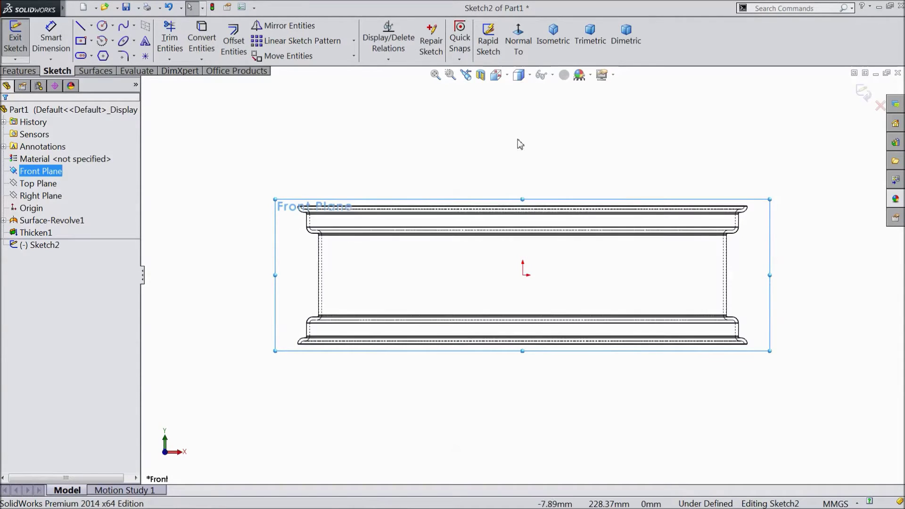
{"action": "scroll", "coordinate": [380, 261], "scroll_direction": "down", "scroll_amount": 6}
Step: Draw a three-sided bracket outline of lines against the rim's inner edge
{"action": "key", "text": "l"}
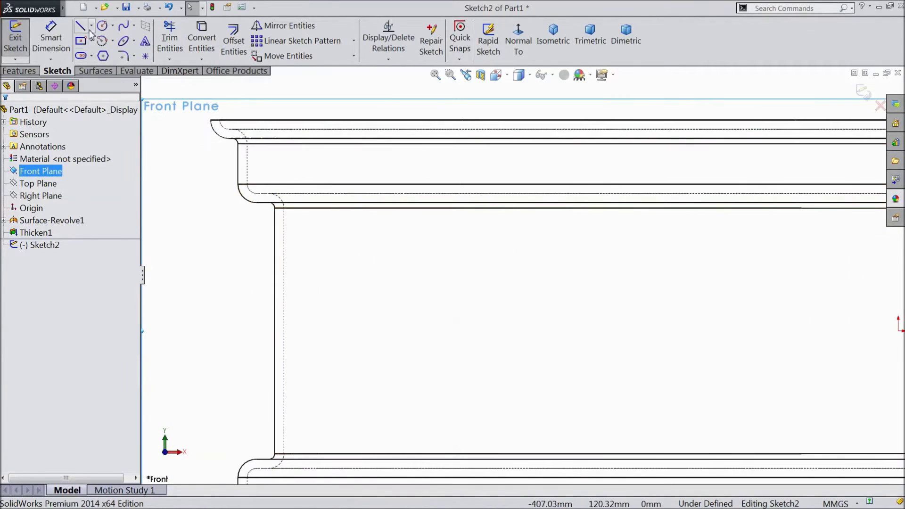
{"action": "scroll", "coordinate": [303, 232], "scroll_direction": "down", "scroll_amount": 3}
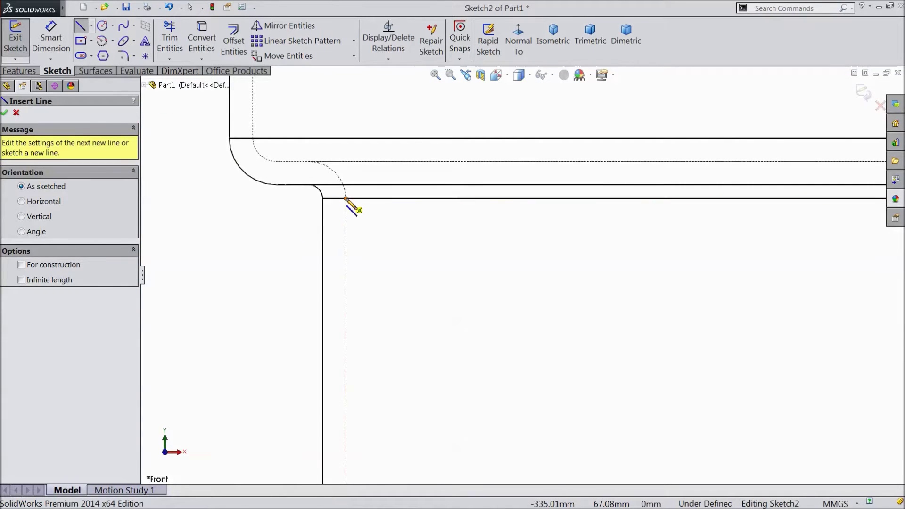
{"action": "left_click", "coordinate": [345, 198]}
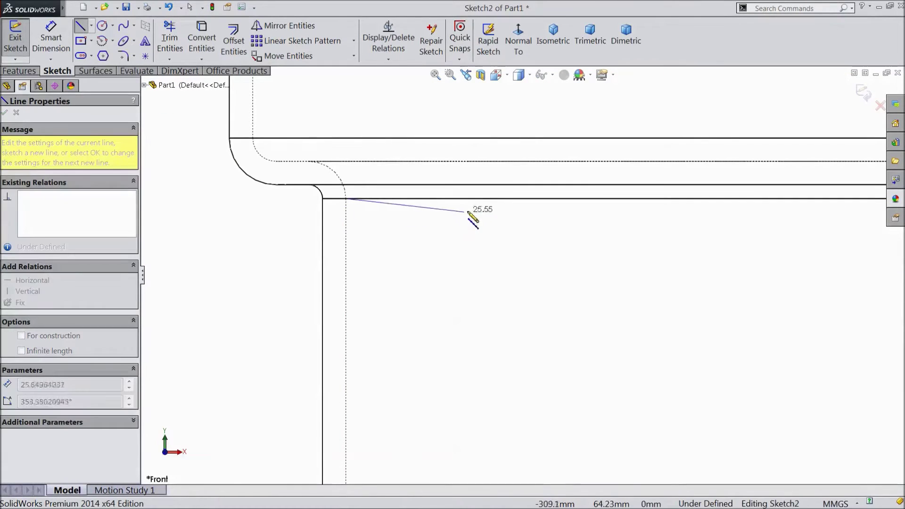
{"action": "left_click", "coordinate": [502, 199]}
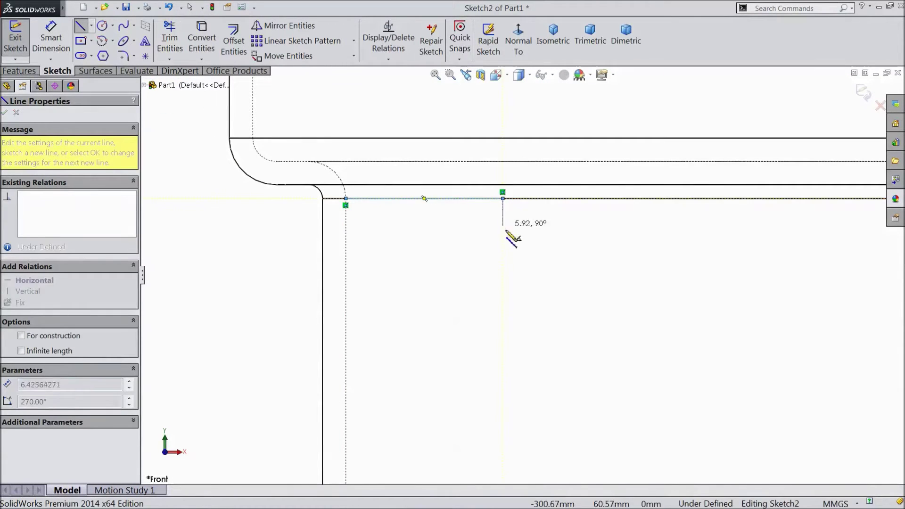
{"action": "left_click", "coordinate": [503, 298]}
{"action": "left_click", "coordinate": [347, 298]}
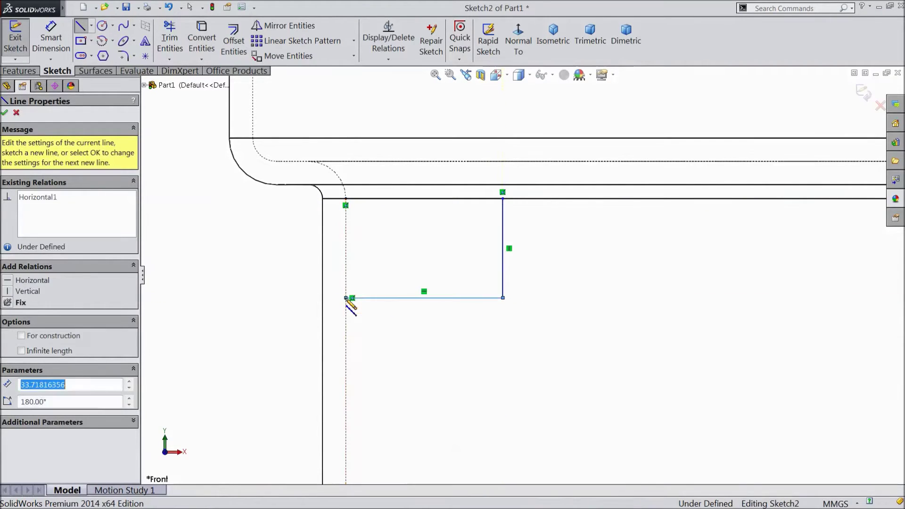
{"action": "key", "text": "Escape"}
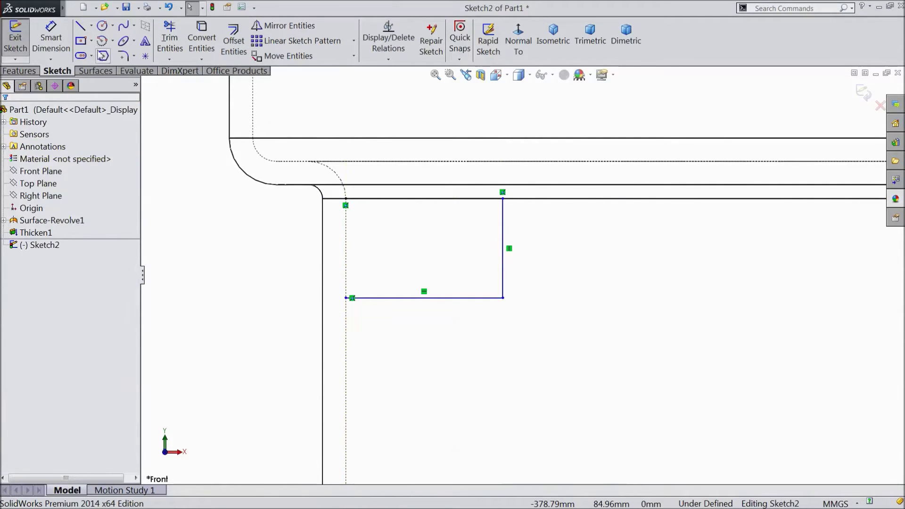
Step: Dimension the bracket's top line to 50 mm and its vertical side to 40 mm
{"action": "left_click", "coordinate": [51, 39]}
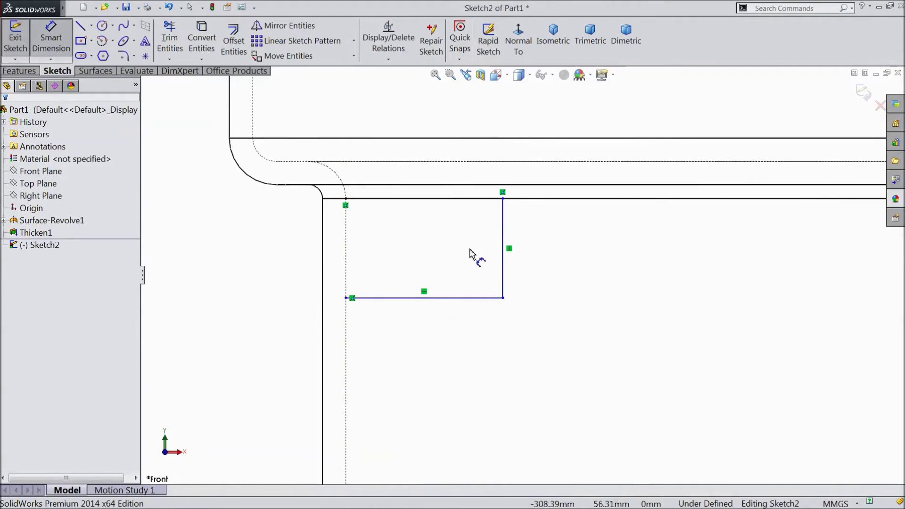
{"action": "left_click", "coordinate": [435, 203]}
{"action": "left_click", "coordinate": [434, 127]}
{"action": "type", "text": "5"}
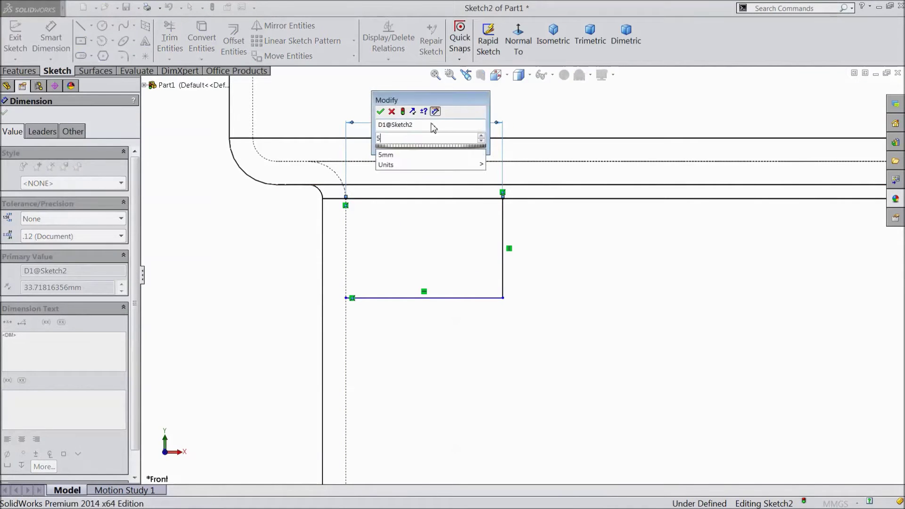
{"action": "type", "text": "0"}
{"action": "key", "text": "Return"}
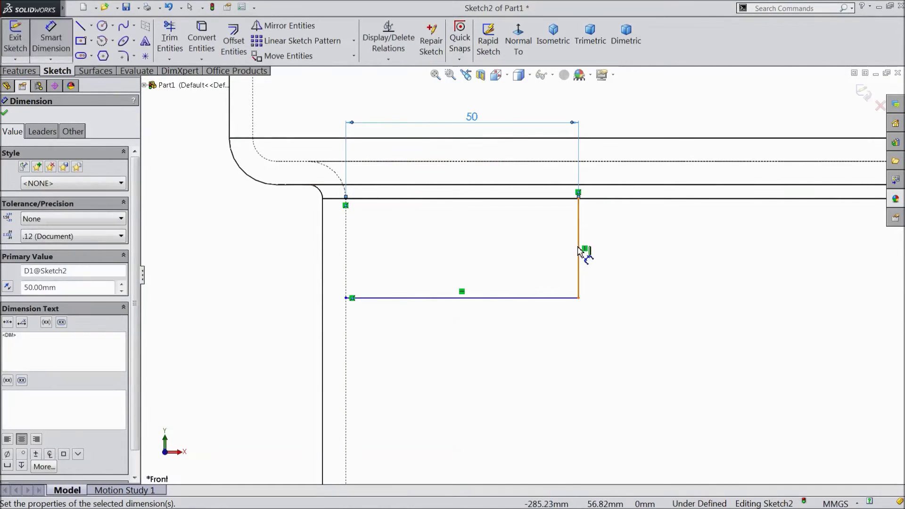
{"action": "left_click", "coordinate": [579, 250]}
{"action": "left_click", "coordinate": [631, 249]}
{"action": "type", "text": "40"}
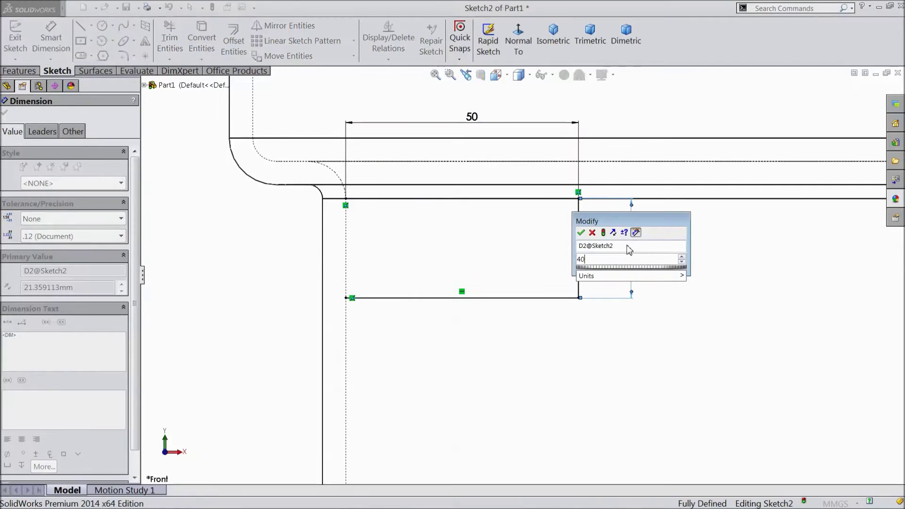
{"action": "left_click", "coordinate": [581, 232]}
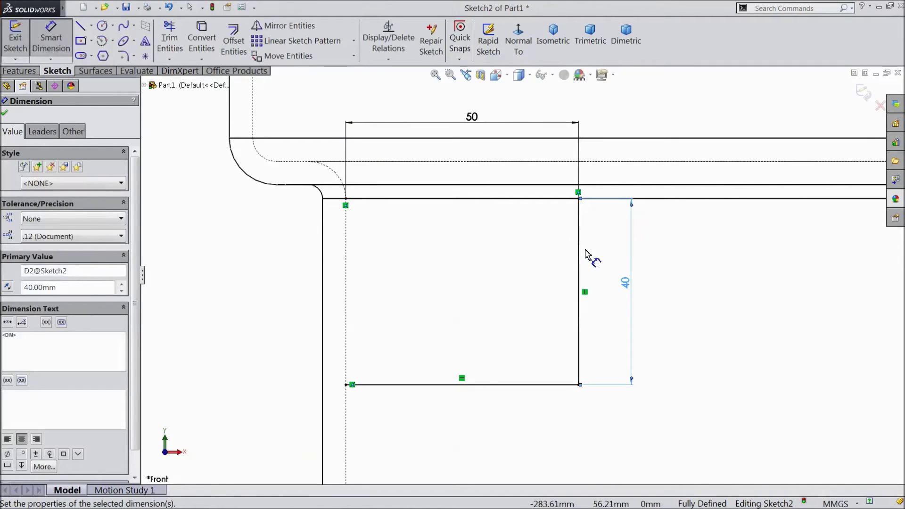
{"action": "left_click", "coordinate": [123, 56]}
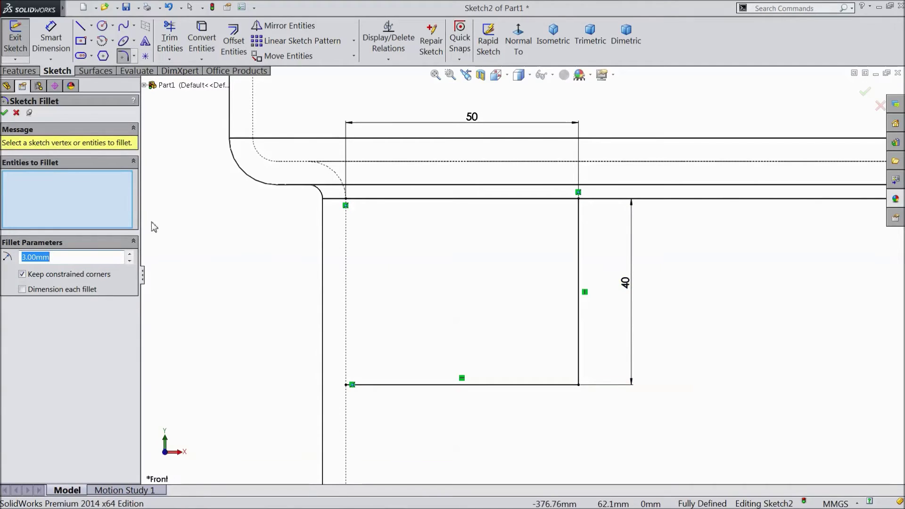
Step: Fillet the bracket's top-right and bottom-right corners at 10 mm
{"action": "type", "text": "10"}
{"action": "key", "text": "Return"}
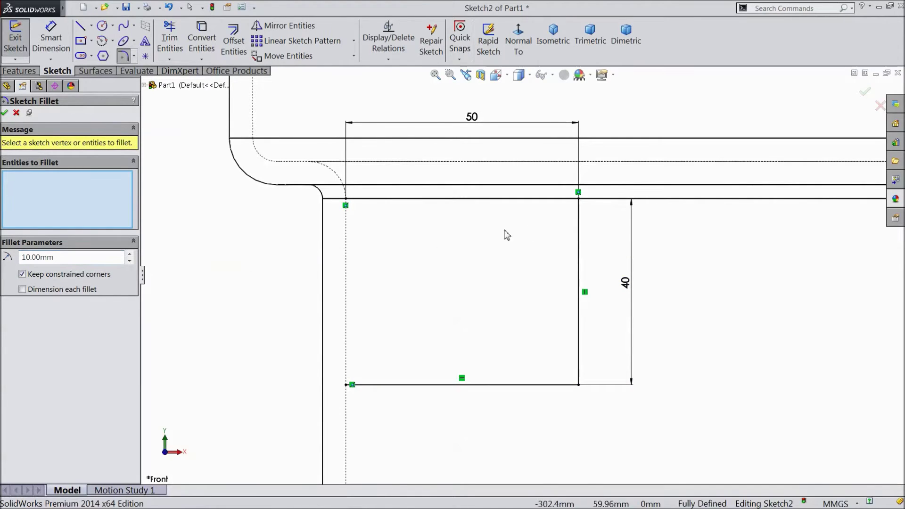
{"action": "left_click", "coordinate": [579, 199]}
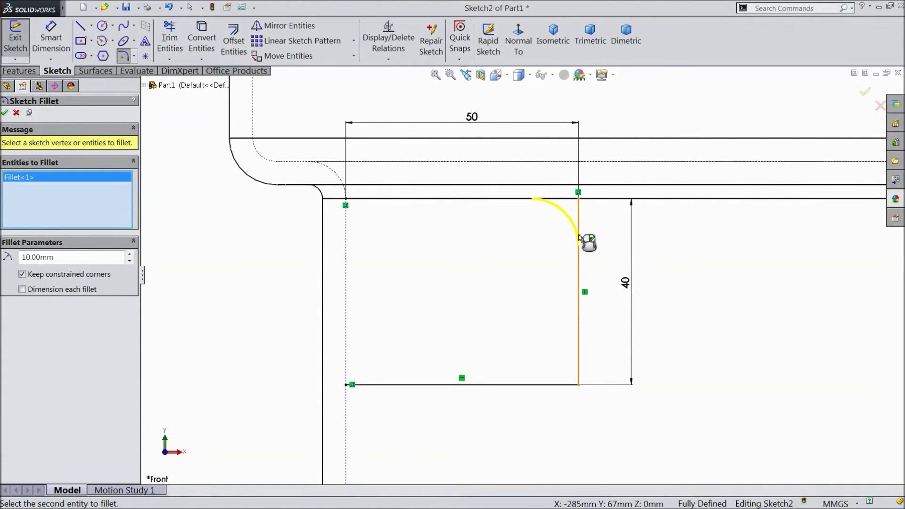
{"action": "left_click", "coordinate": [578, 385]}
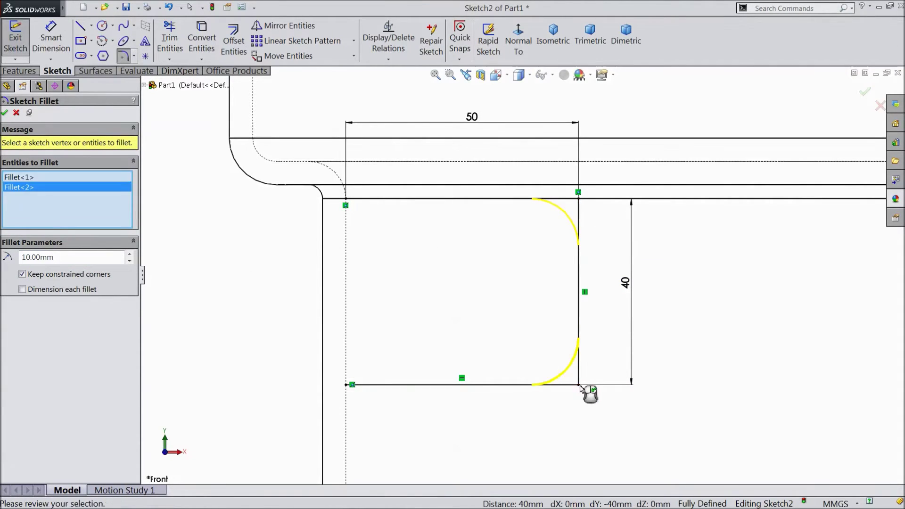
{"action": "left_click", "coordinate": [6, 113]}
Step: Zoom out, switch to Shaded With Edges, and orbit to see the bracket against the rim's inside
{"action": "key", "text": "z"}
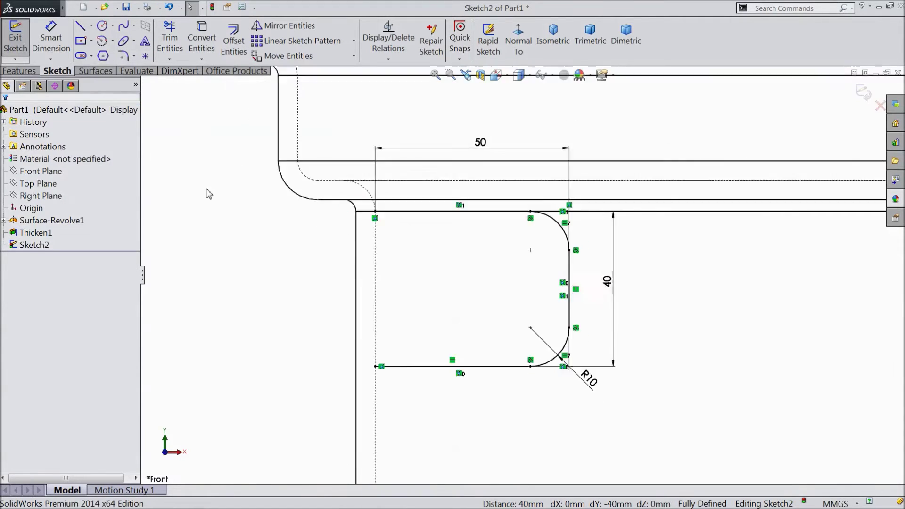
{"action": "key", "text": "z"}
{"action": "mouse_move", "coordinate": [263, 311]}
{"action": "middle_mouse_down"}
{"action": "mouse_move", "coordinate": [275, 276]}
{"action": "mouse_move", "coordinate": [289, 306]}
{"action": "middle_mouse_up"}
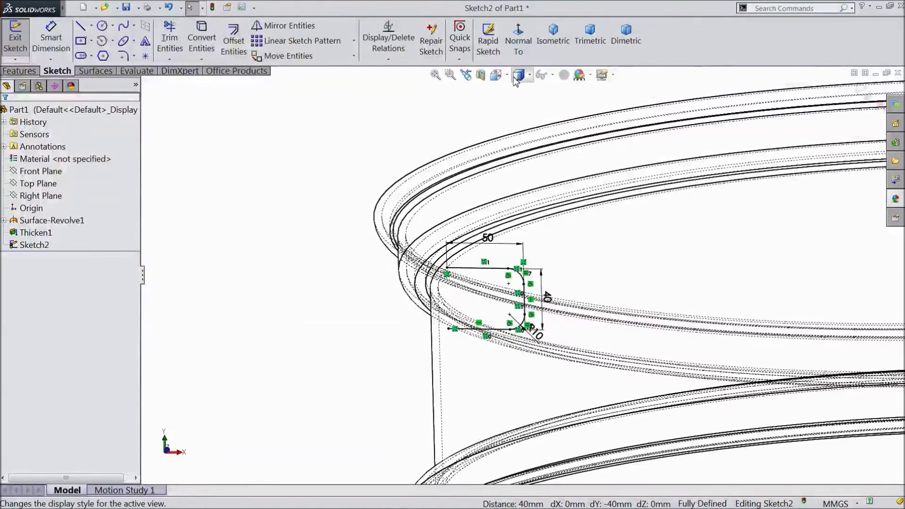
{"action": "left_click", "coordinate": [530, 75]}
{"action": "left_click", "coordinate": [519, 88]}
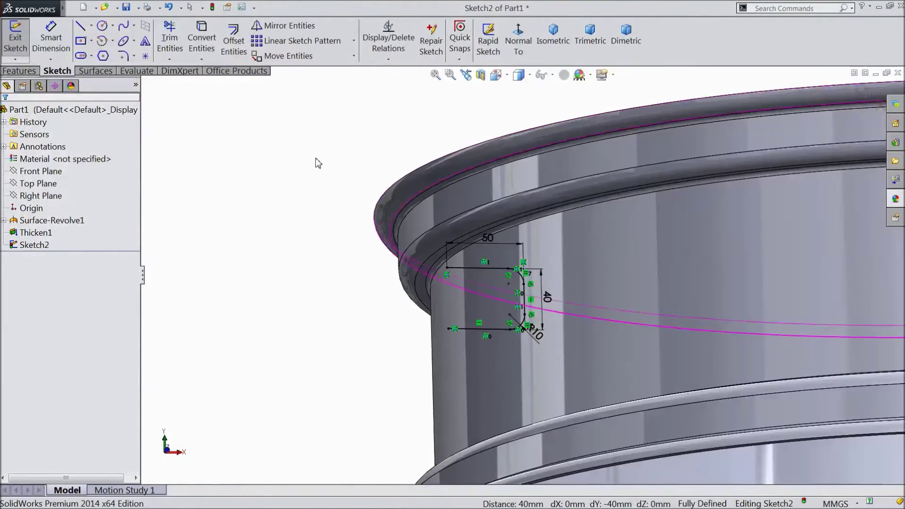
{"action": "mouse_move", "coordinate": [317, 161]}
{"action": "middle_mouse_down"}
{"action": "mouse_move", "coordinate": [314, 230]}
{"action": "mouse_move", "coordinate": [303, 261]}
{"action": "mouse_move", "coordinate": [287, 263]}
{"action": "middle_mouse_up"}
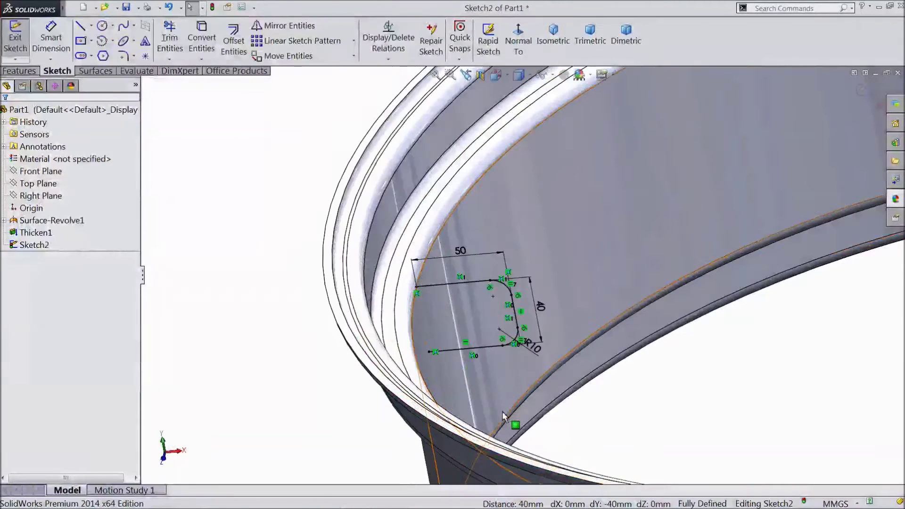
{"action": "left_click", "coordinate": [96, 71]}
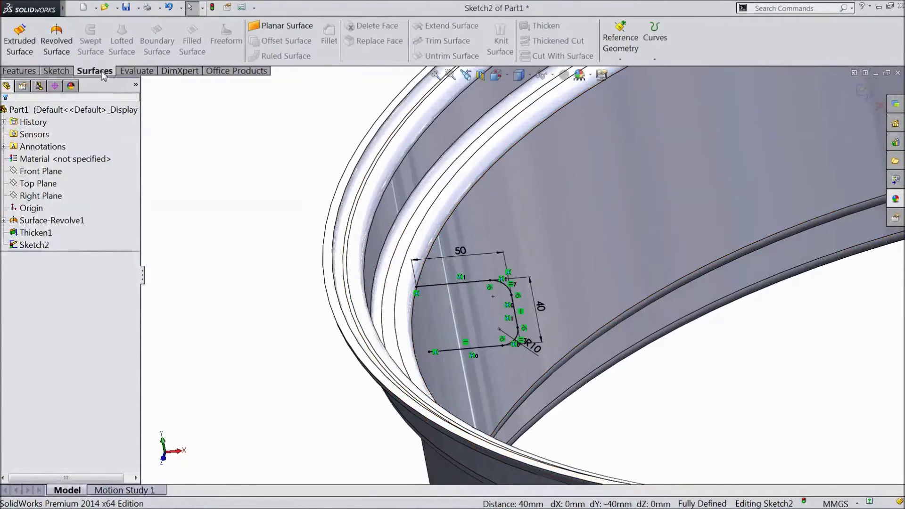
Step: Extrude the U-shaped bracket sketch as a 50 mm Mid Plane surface
{"action": "left_click", "coordinate": [20, 47]}
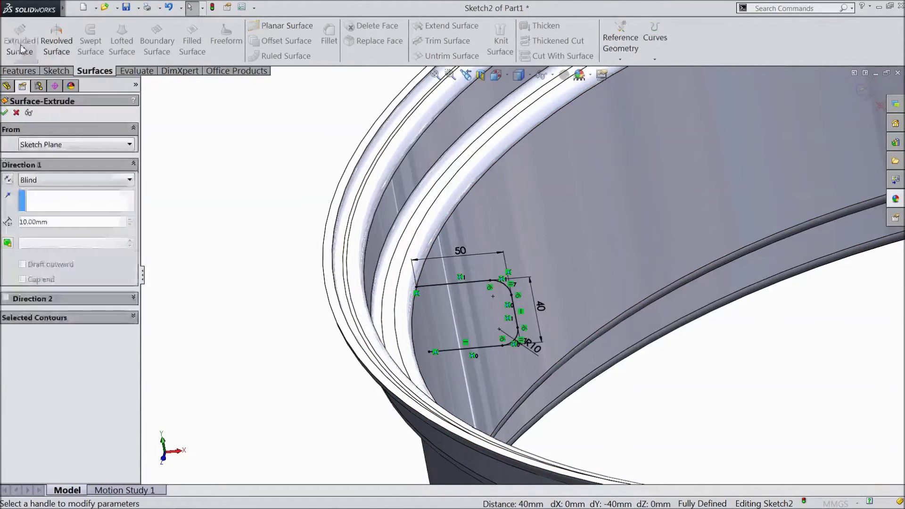
{"action": "left_click", "coordinate": [61, 180]}
{"action": "left_click", "coordinate": [47, 261]}
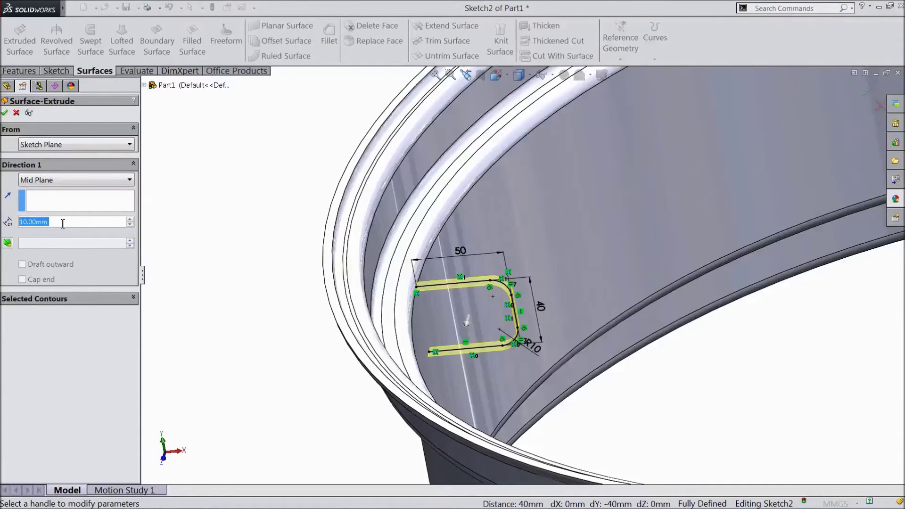
{"action": "type", "text": "50"}
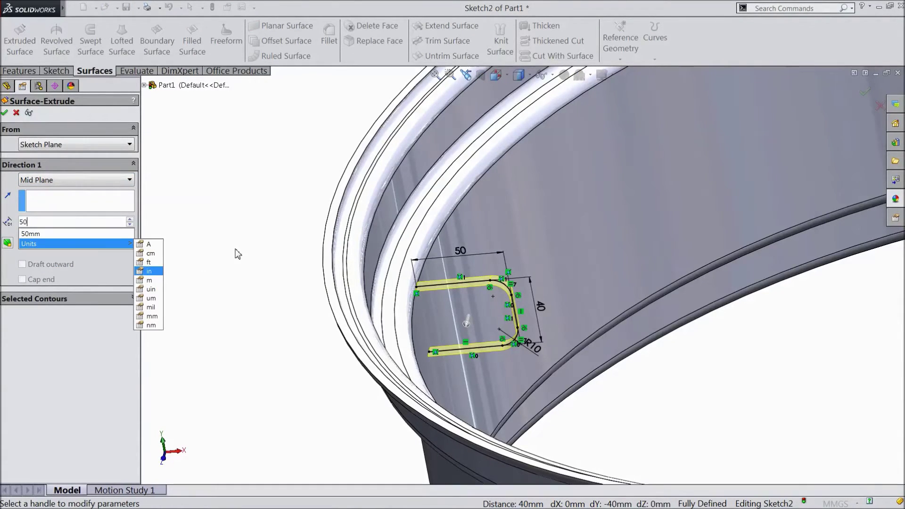
{"action": "key", "text": "Return"}
{"action": "left_click", "coordinate": [5, 113]}
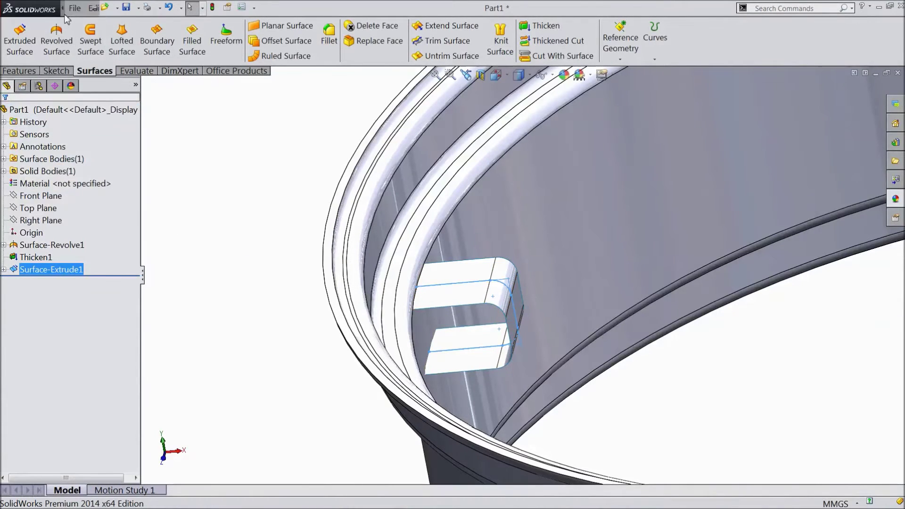
Step: Thicken Surface-Extrude1 by 5.00 mm with Merge result checked
{"action": "left_click", "coordinate": [143, 8]}
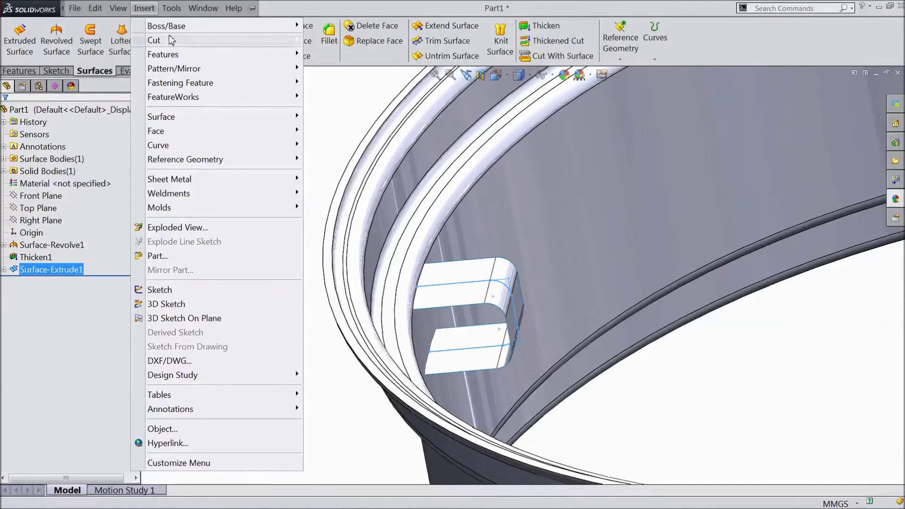
{"action": "mouse_move", "coordinate": [196, 28]}
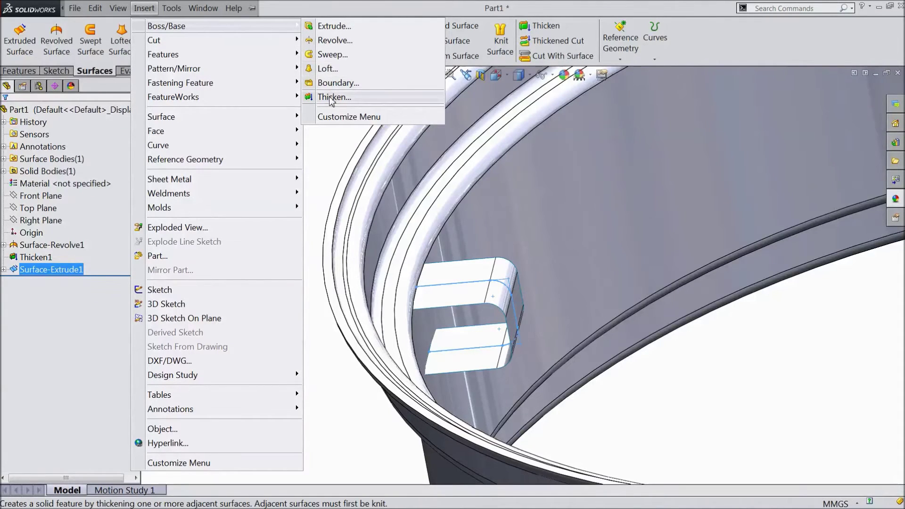
{"action": "left_click", "coordinate": [332, 98]}
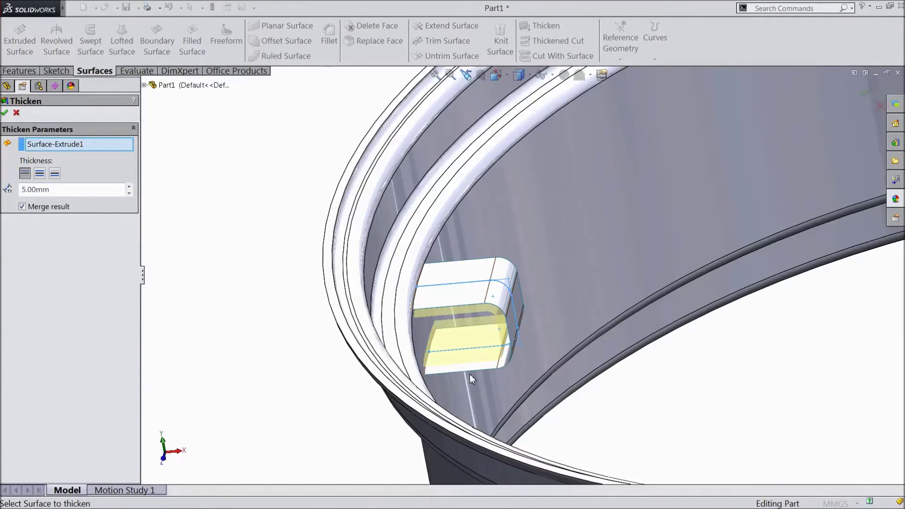
{"action": "scroll", "coordinate": [469, 374], "scroll_direction": "down", "scroll_amount": 3}
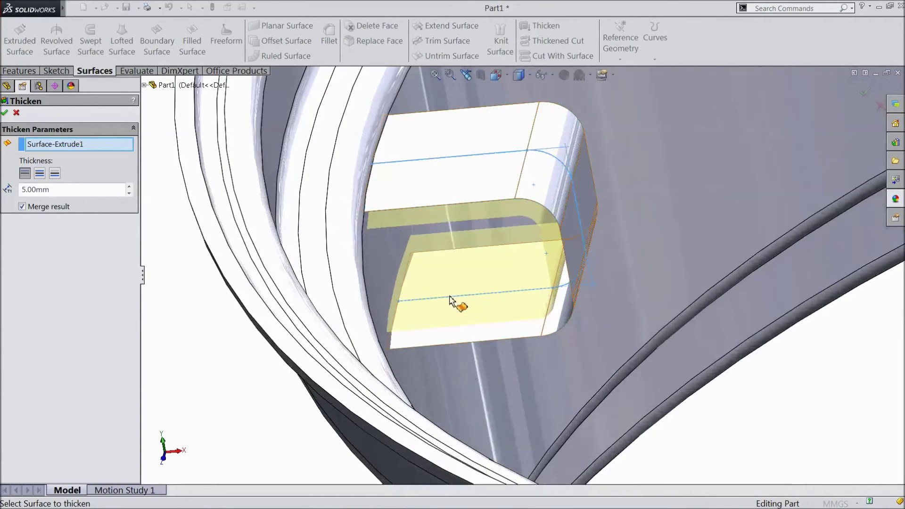
{"action": "left_click", "coordinate": [5, 113]}
{"action": "scroll", "coordinate": [238, 327], "scroll_direction": "up", "scroll_amount": 3}
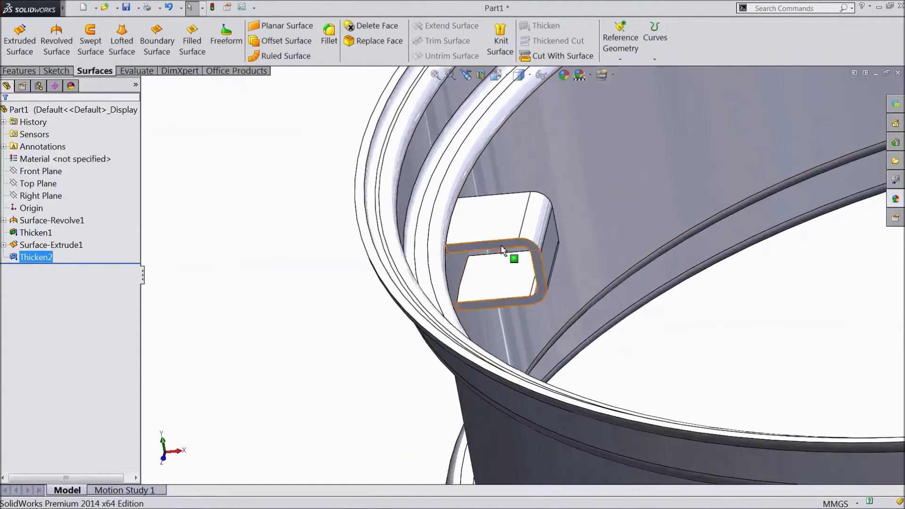
Step: Start a sketch on the bracket's flat top face, viewed Normal To
{"action": "left_click", "coordinate": [494, 232]}
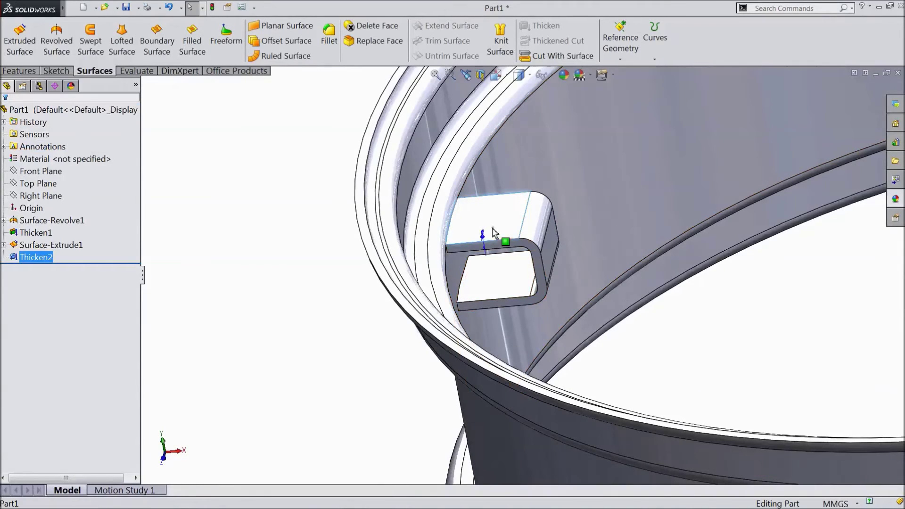
{"action": "left_click", "coordinate": [533, 204]}
{"action": "left_click", "coordinate": [518, 41]}
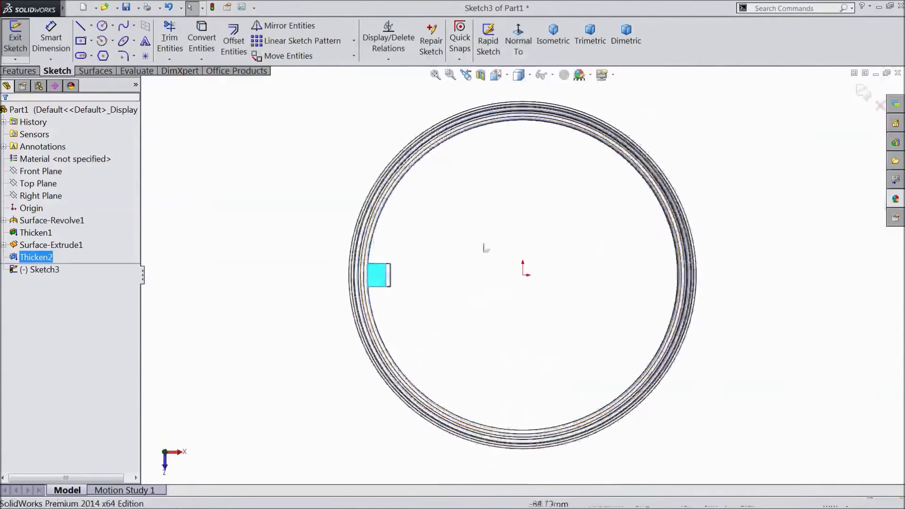
Step: Draw a bolt-hole circle on the bracket face
{"action": "left_click", "coordinate": [102, 27]}
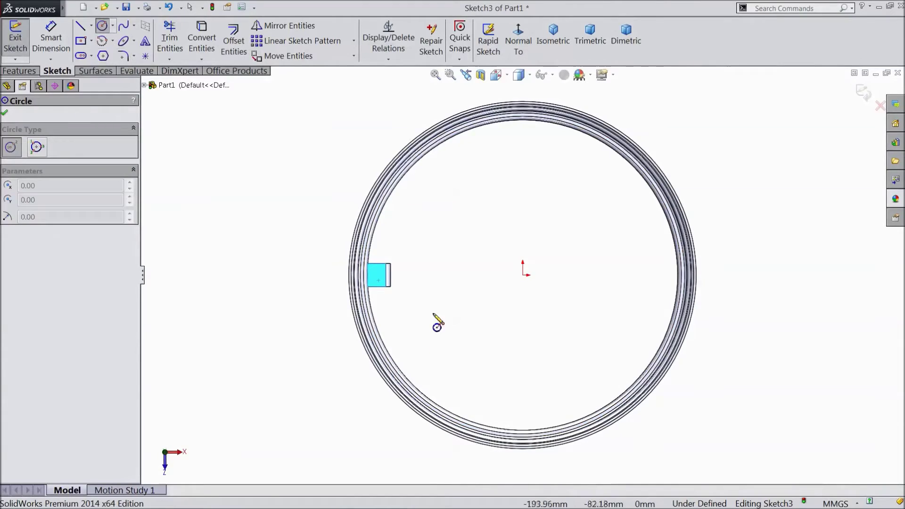
{"action": "scroll", "coordinate": [400, 289], "scroll_direction": "down", "scroll_amount": 5}
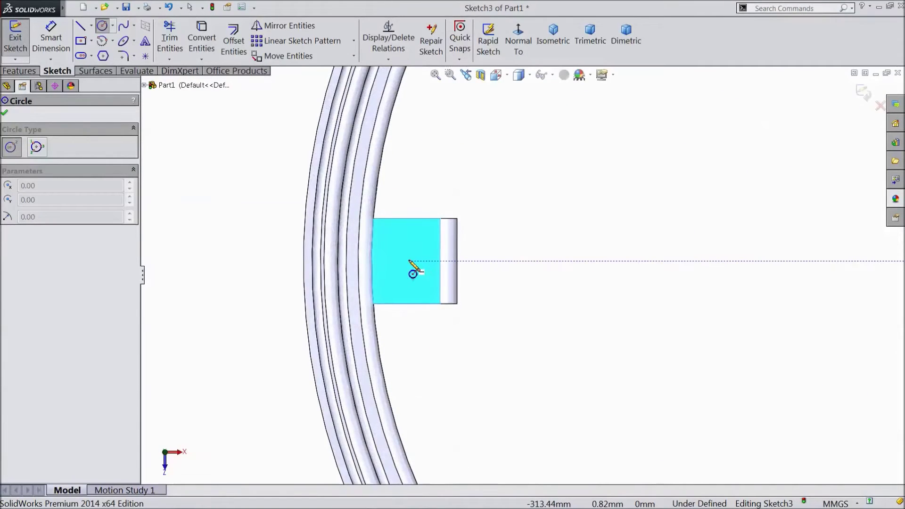
{"action": "left_click", "coordinate": [408, 261]}
{"action": "left_click", "coordinate": [425, 271]}
{"action": "left_click", "coordinate": [57, 49]}
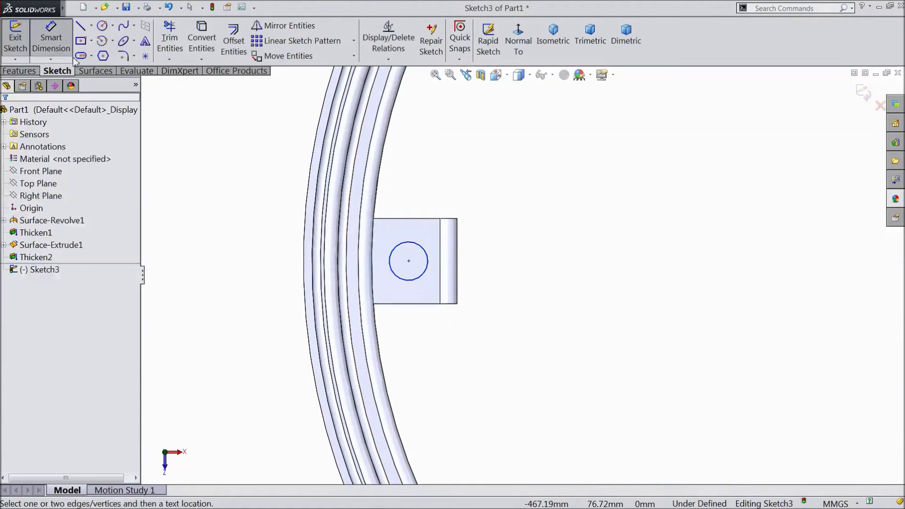
Step: Dimension the circle's diameter to 20 mm
{"action": "left_click", "coordinate": [423, 249]}
{"action": "left_click", "coordinate": [478, 192]}
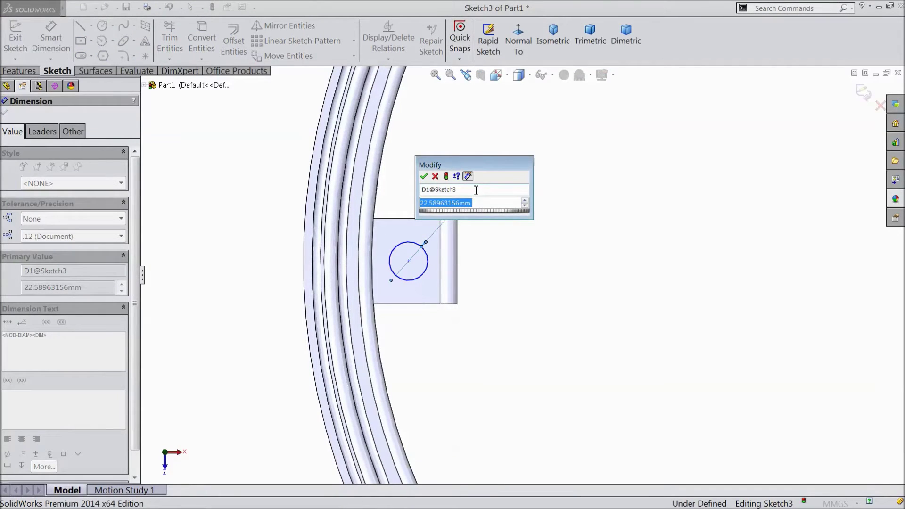
{"action": "type", "text": "20"}
{"action": "left_click", "coordinate": [423, 176]}
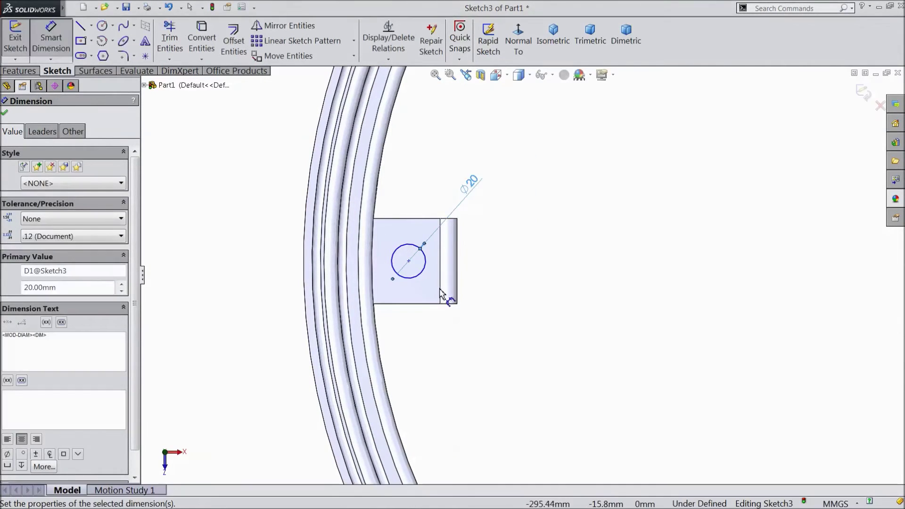
Step: Set the circle centre 25 mm from the bracket's right edge
{"action": "left_click", "coordinate": [408, 261]}
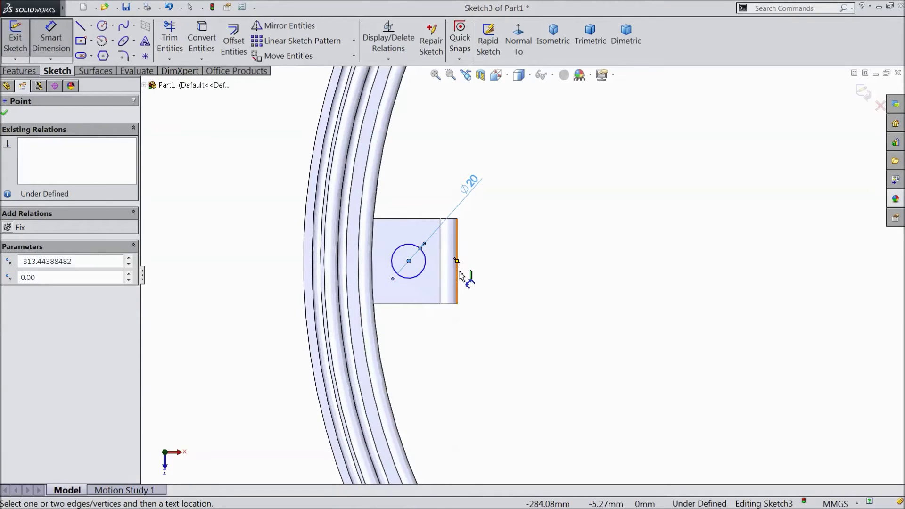
{"action": "left_click", "coordinate": [457, 272]}
{"action": "left_click", "coordinate": [430, 360]}
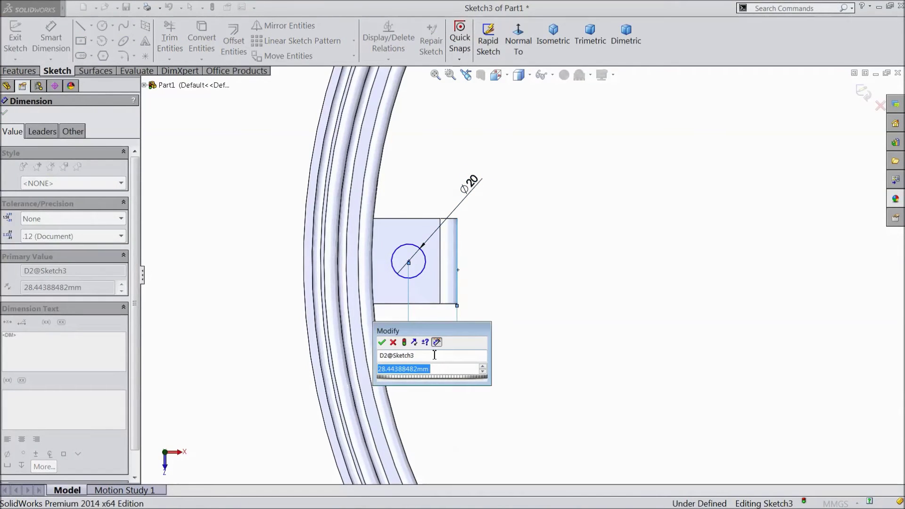
{"action": "type", "text": "20"}
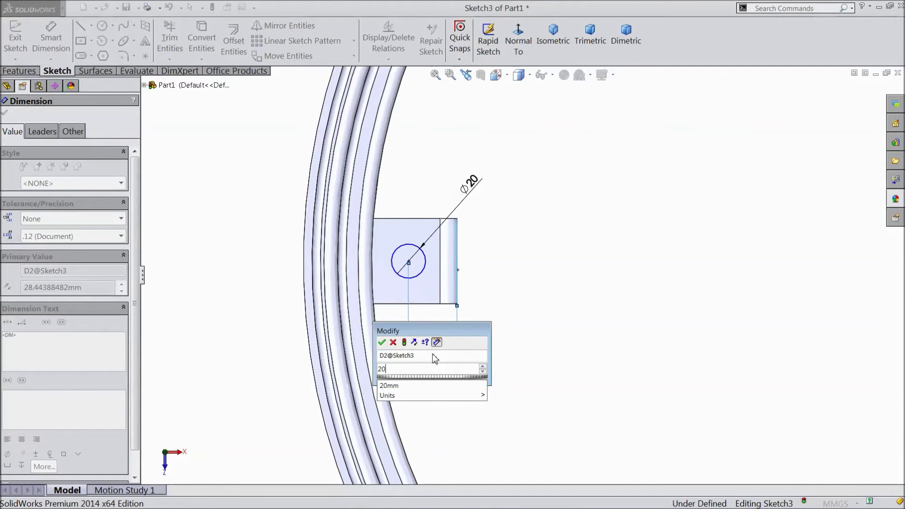
{"action": "left_click", "coordinate": [382, 342]}
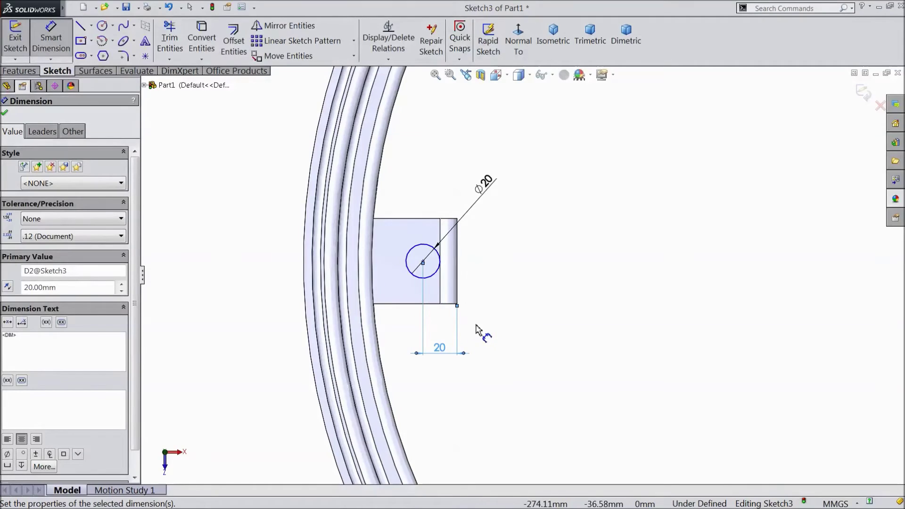
{"action": "double_click", "coordinate": [438, 350]}
{"action": "type", "text": "25"}
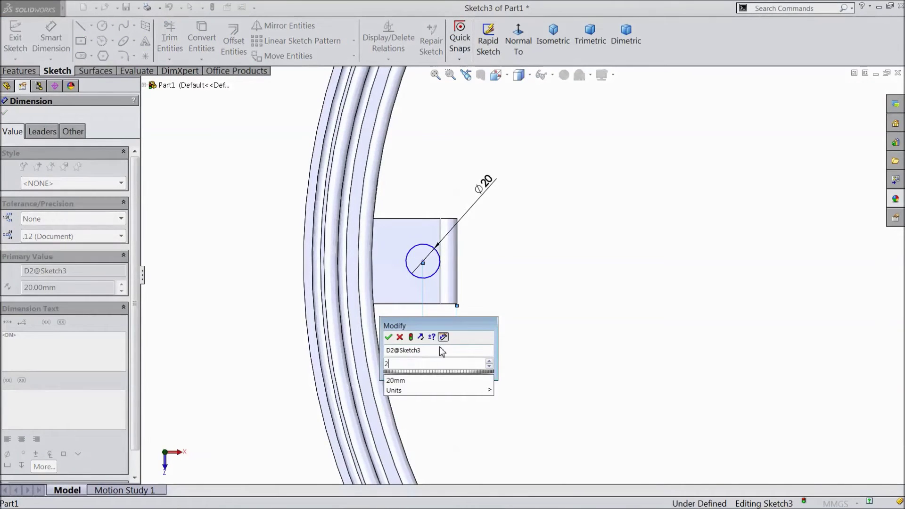
{"action": "left_click", "coordinate": [389, 337]}
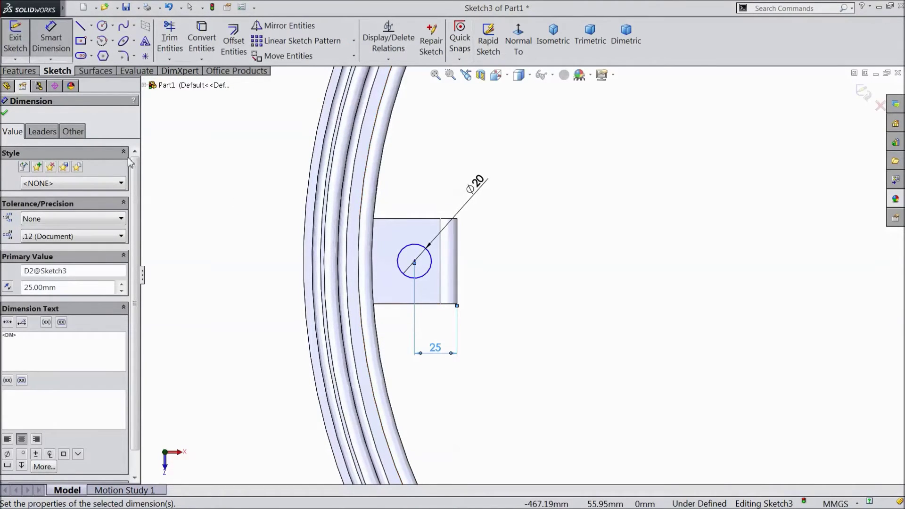
Step: Add a Horizontal relation between the circle centre and the origin
{"action": "left_click", "coordinate": [49, 38]}
{"action": "key", "text": "z"}
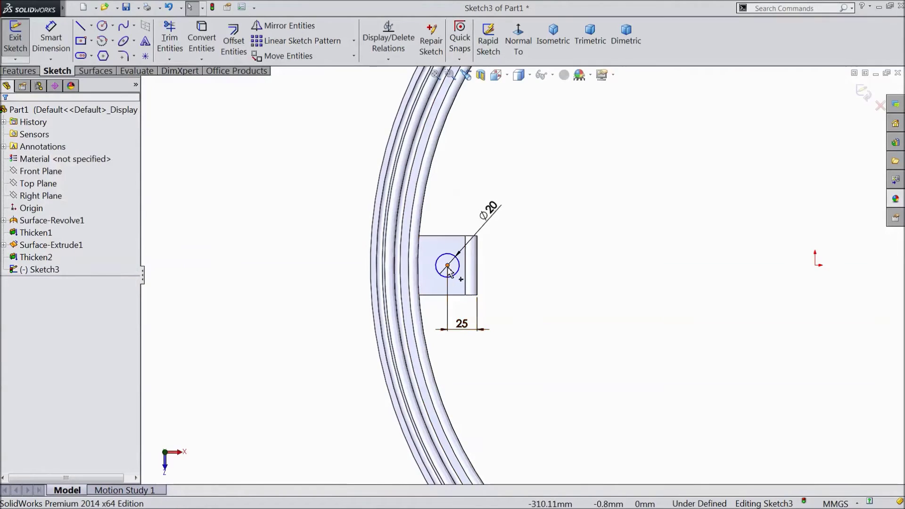
{"action": "left_click", "coordinate": [448, 265]}
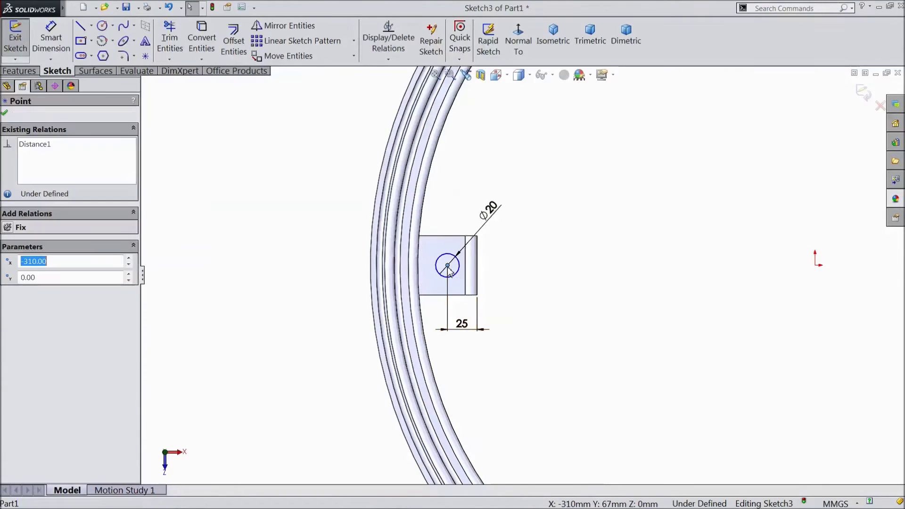
{"action": "left_click", "coordinate": [815, 265], "text": "ctrl"}
{"action": "left_click", "coordinate": [831, 231]}
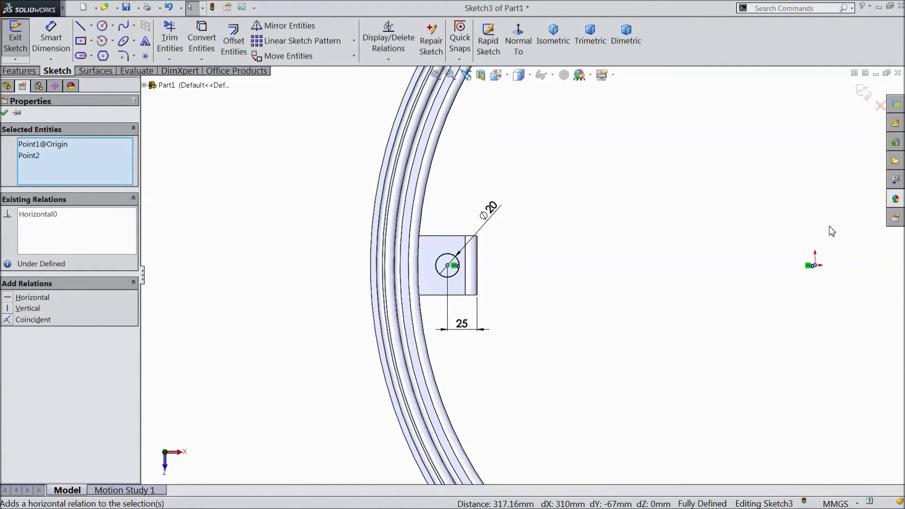
{"action": "left_click", "coordinate": [5, 113]}
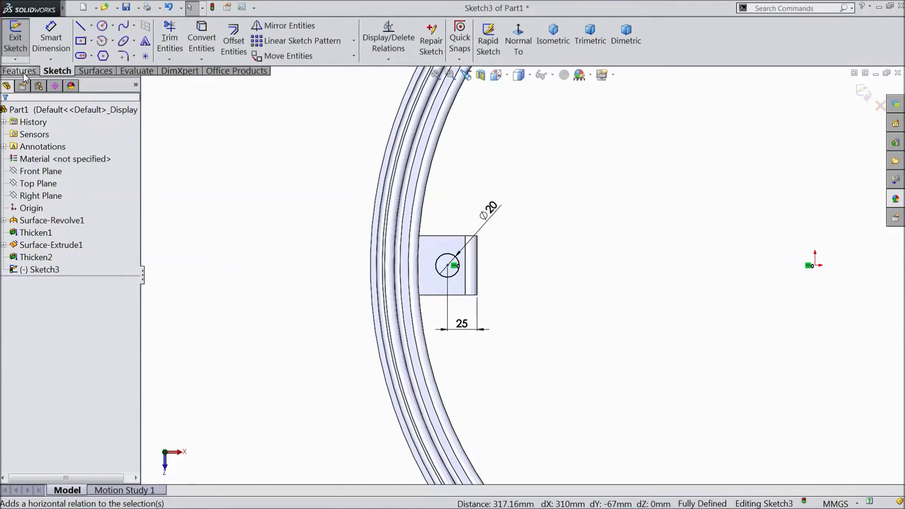
{"action": "left_click", "coordinate": [19, 71]}
Step: Cut the Ø20 circle Through All with an extruded cut to form the bolt hole
{"action": "left_click", "coordinate": [193, 43]}
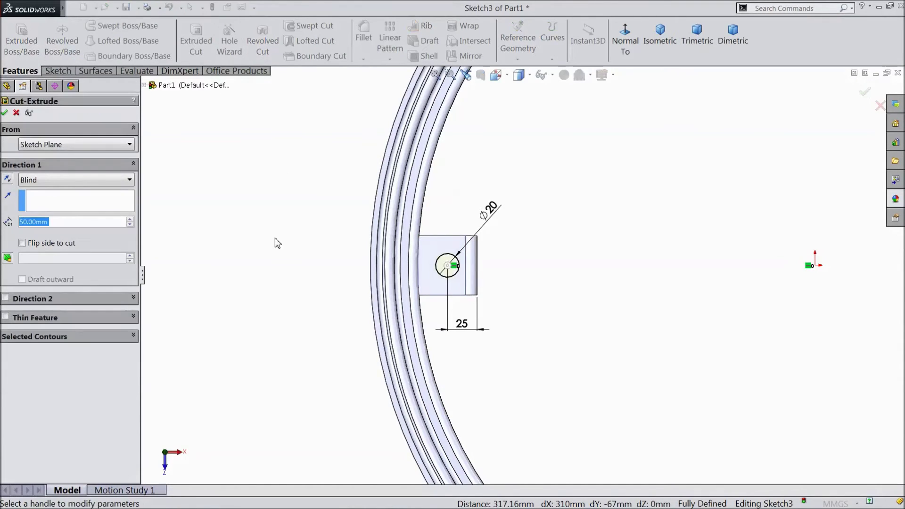
{"action": "left_click", "coordinate": [50, 180]}
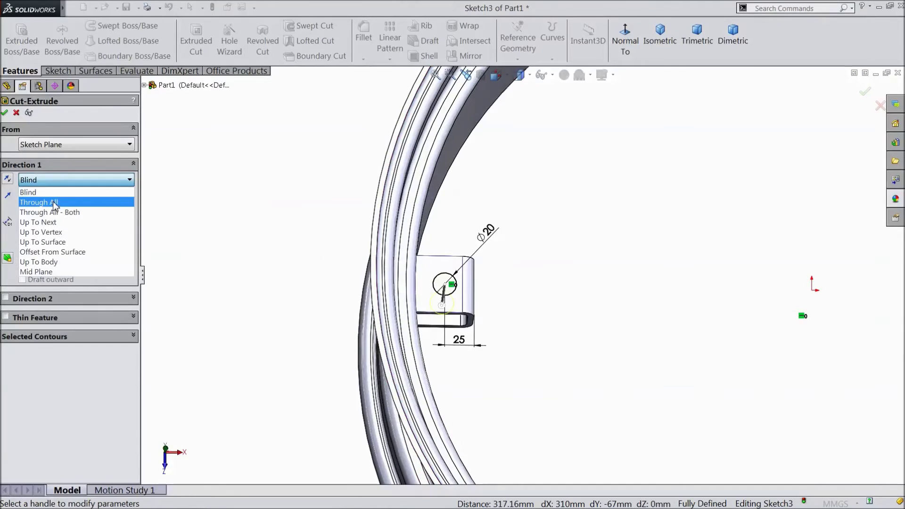
{"action": "left_click", "coordinate": [52, 198]}
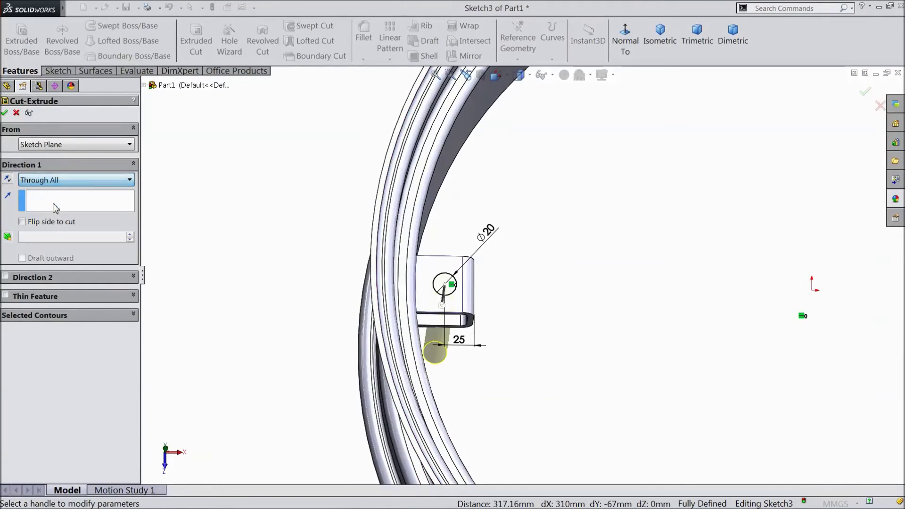
{"action": "left_click", "coordinate": [5, 114]}
{"action": "middle_click_drag", "start_coordinate": [242, 365], "coordinate": [394, 245]}
{"action": "scroll", "coordinate": [280, 288], "scroll_direction": "up", "scroll_amount": 5}
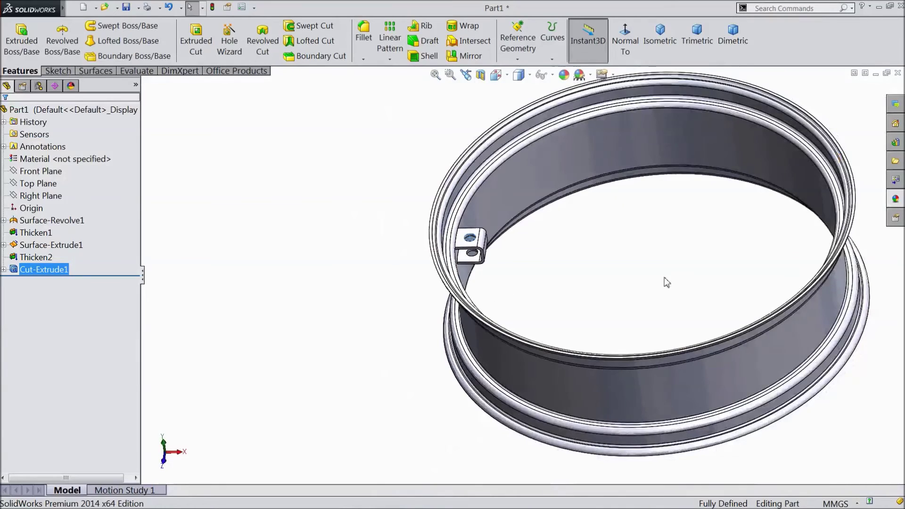
{"action": "middle_click_drag", "start_coordinate": [666, 282], "coordinate": [600, 296], "text": "ctrl"}
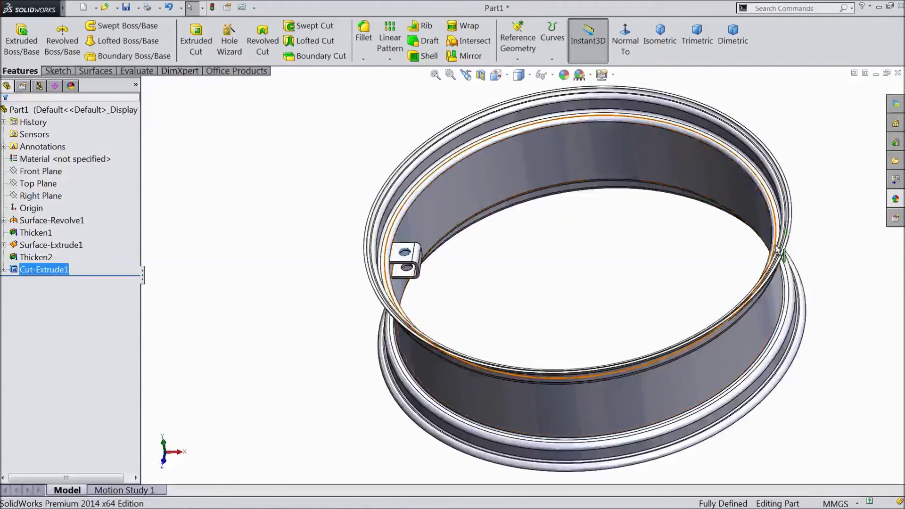
Step: Start a circular pattern around the rim's inner face with 6 instances
{"action": "left_click", "coordinate": [389, 59]}
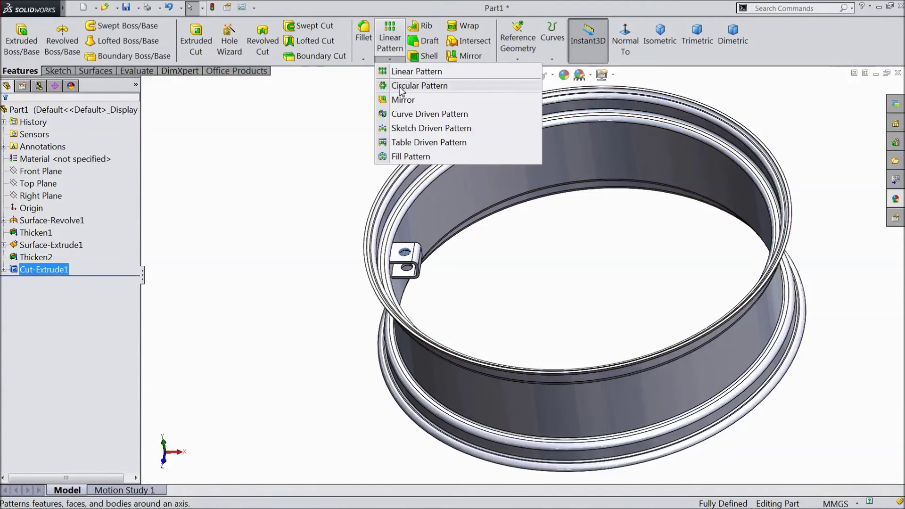
{"action": "left_click", "coordinate": [401, 87]}
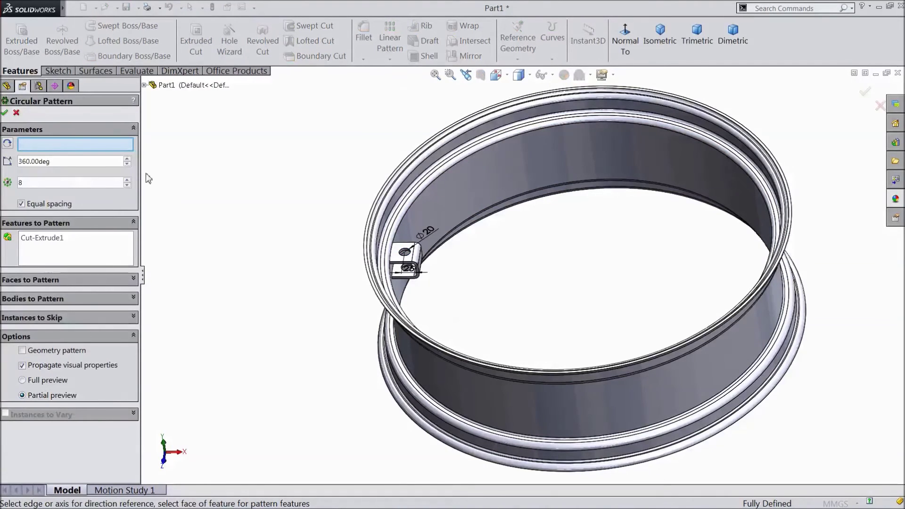
{"action": "left_click", "coordinate": [499, 175]}
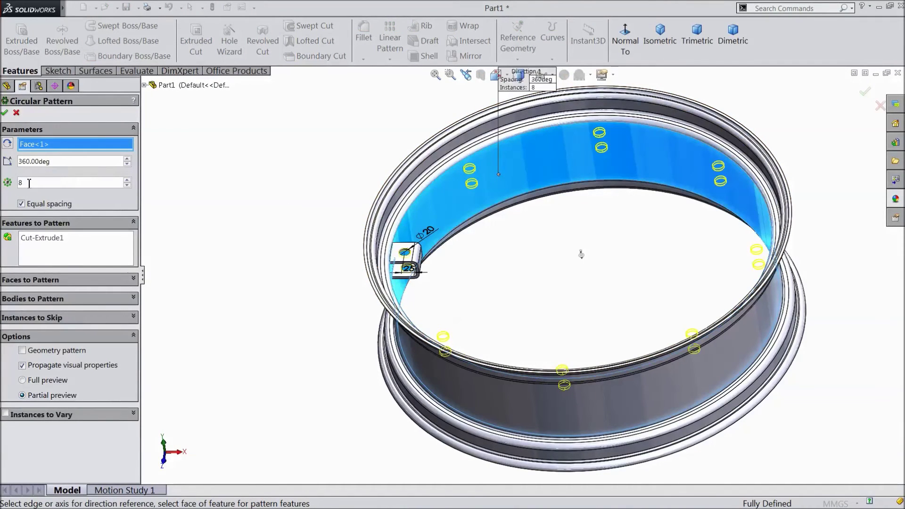
{"action": "left_click", "coordinate": [127, 185]}
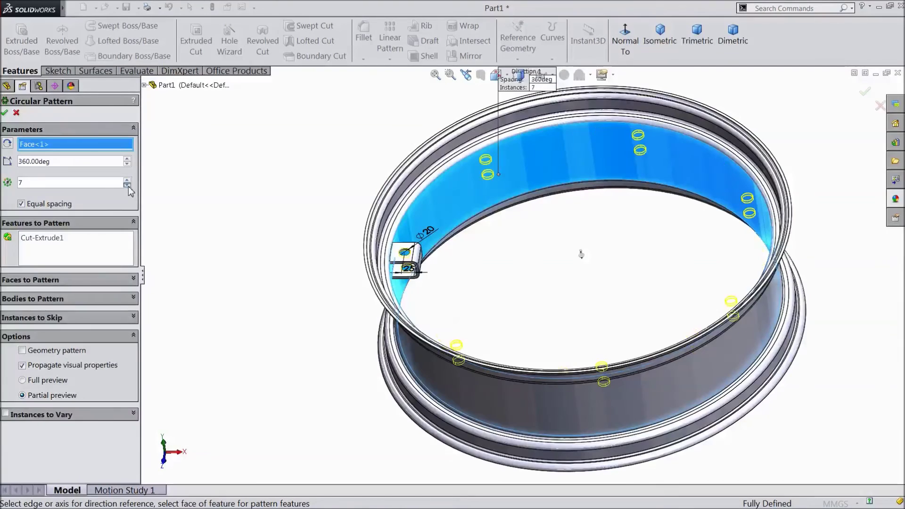
{"action": "left_click", "coordinate": [127, 185]}
{"action": "left_click", "coordinate": [66, 254]}
Step: Add Thicken2 to the patterned features, enable Geometry pattern, and confirm
{"action": "scroll", "coordinate": [377, 270], "scroll_direction": "down", "scroll_amount": 5}
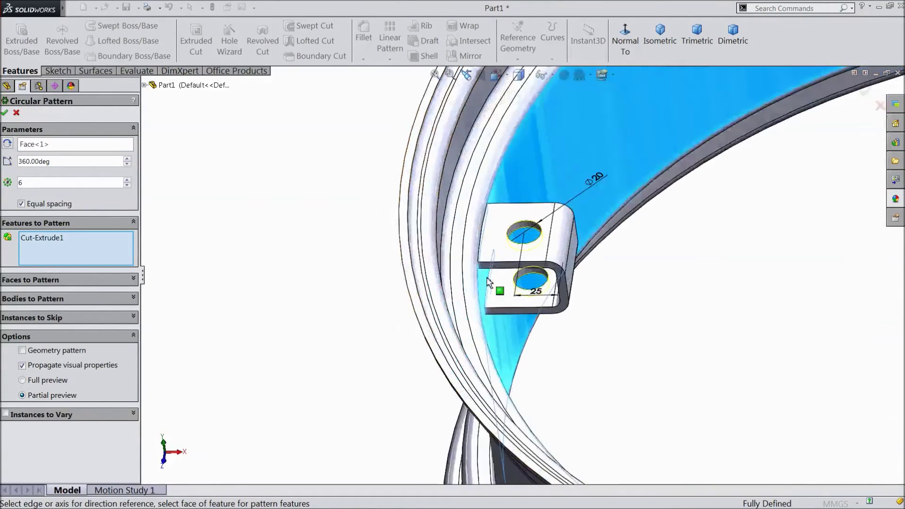
{"action": "left_click", "coordinate": [509, 264]}
{"action": "scroll", "coordinate": [269, 269], "scroll_direction": "up", "scroll_amount": 5}
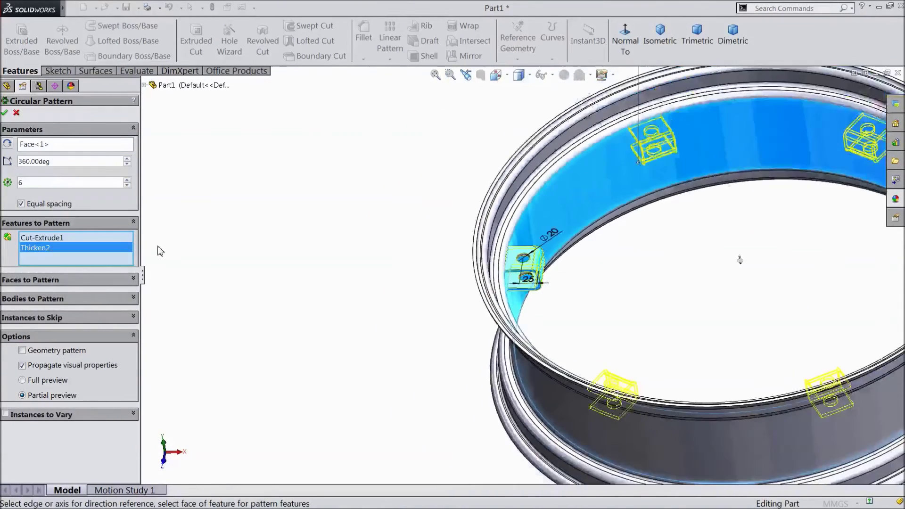
{"action": "scroll", "coordinate": [725, 277], "scroll_direction": "down", "scroll_amount": 3}
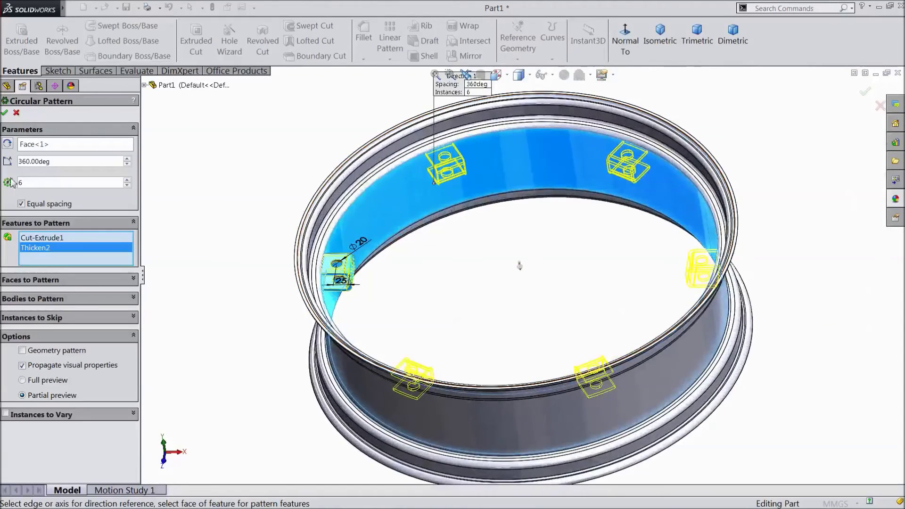
{"action": "left_click", "coordinate": [4, 113]}
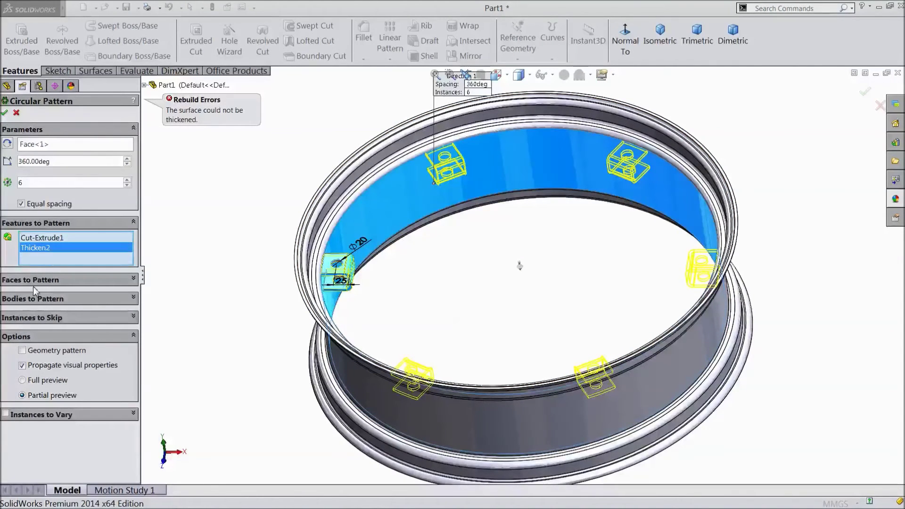
{"action": "left_click", "coordinate": [22, 350]}
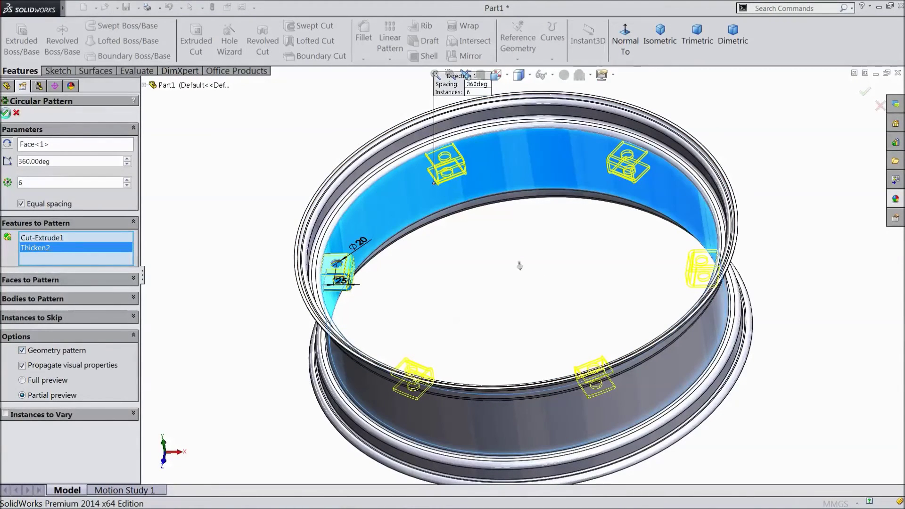
{"action": "left_click", "coordinate": [6, 113]}
{"action": "middle_click_drag", "start_coordinate": [201, 258], "coordinate": [231, 229]}
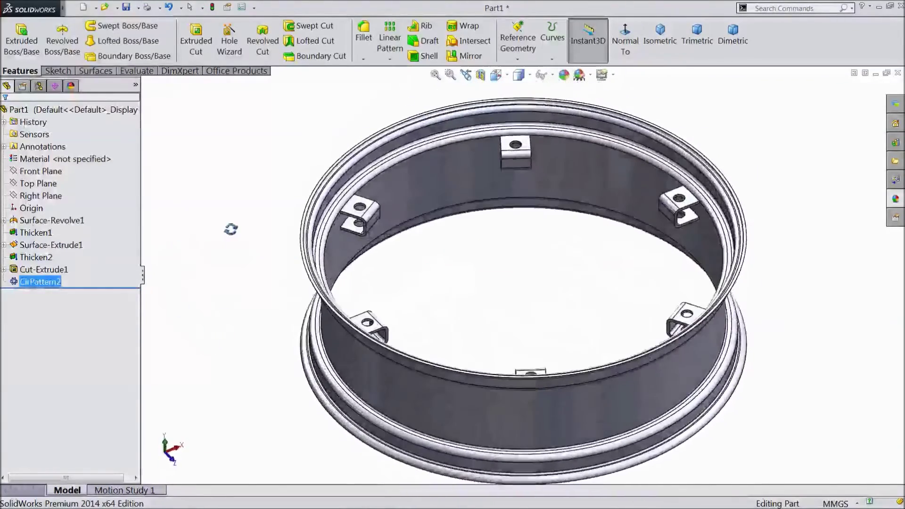
Step: Apply the Metal chromium plate appearance to Part1 and return to isometric view
{"action": "left_click", "coordinate": [28, 109]}
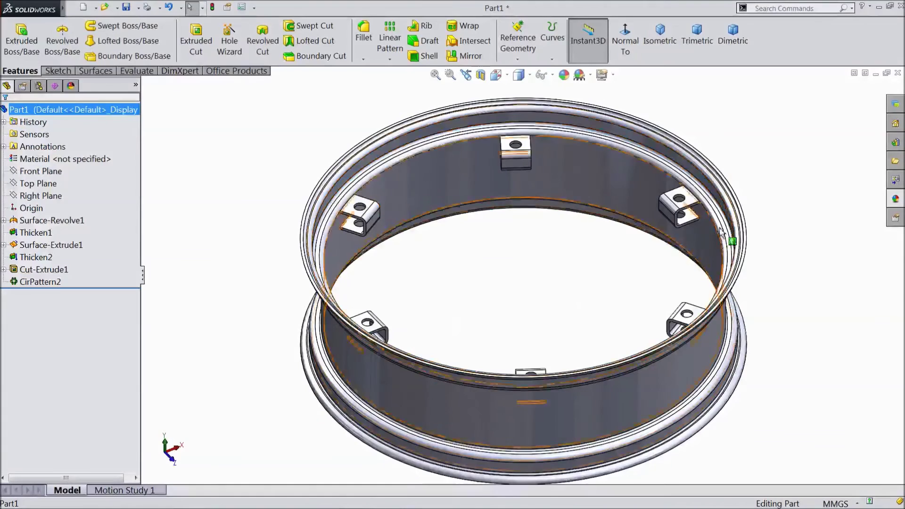
{"action": "left_click", "coordinate": [896, 198]}
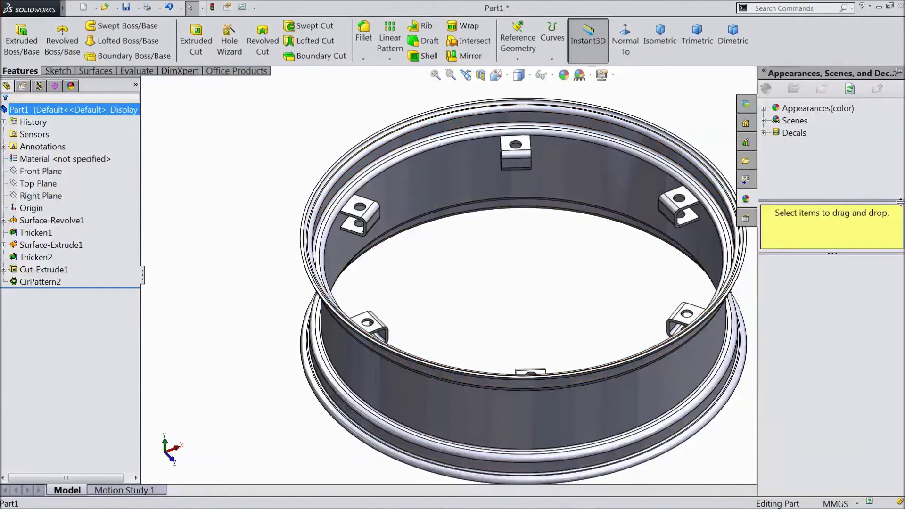
{"action": "left_click", "coordinate": [764, 109]}
{"action": "left_click", "coordinate": [805, 132]}
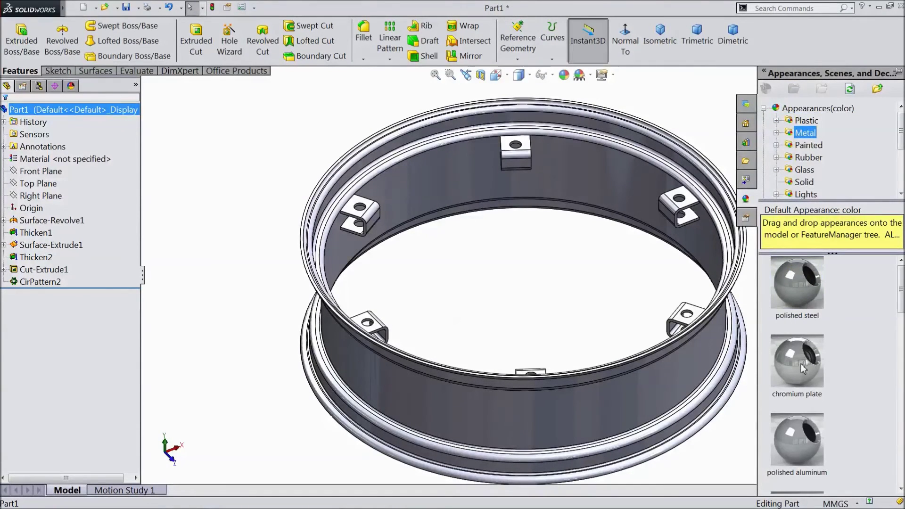
{"action": "left_click_drag", "start_coordinate": [802, 369], "coordinate": [571, 299]}
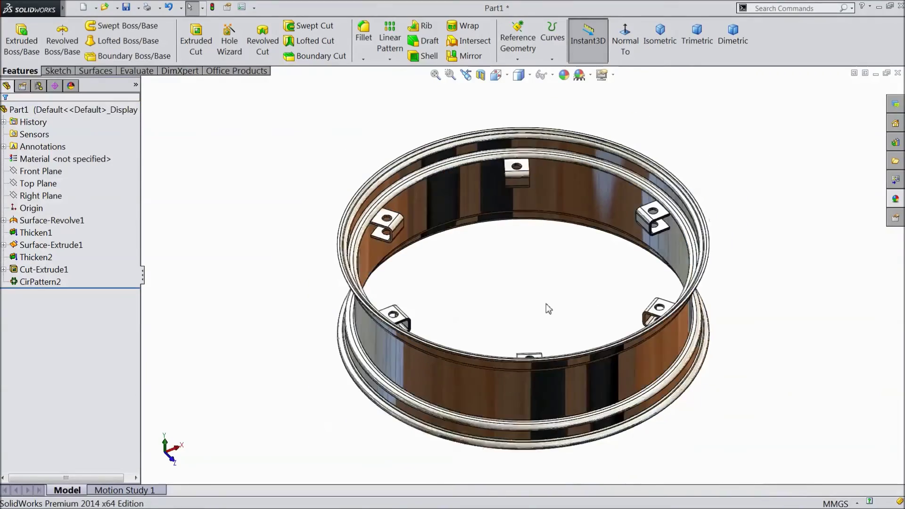
{"action": "middle_click_drag", "start_coordinate": [414, 380], "coordinate": [268, 349]}
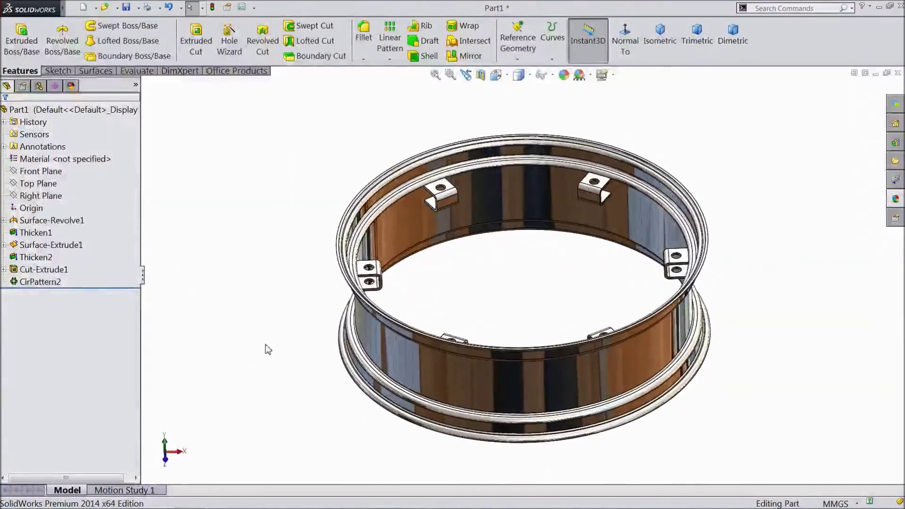
{"action": "left_click", "coordinate": [660, 35]}
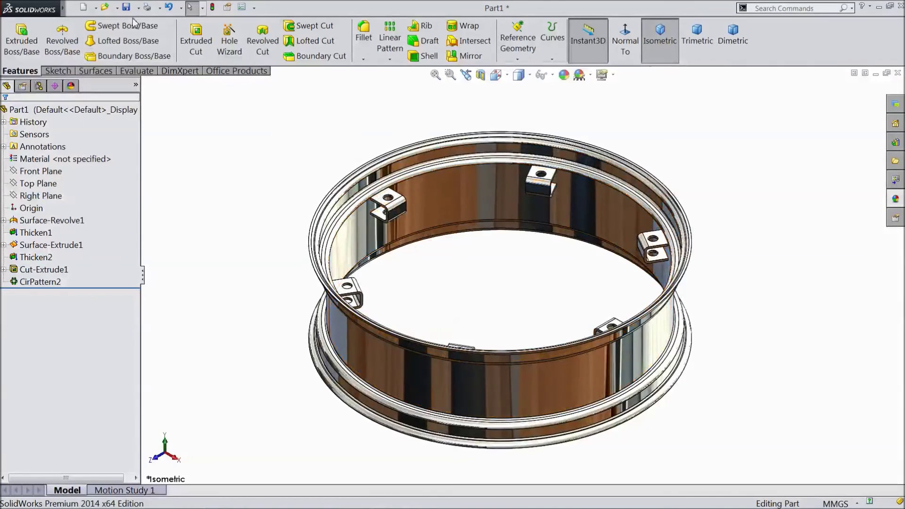
Step: Save the part as '18.Back Rim' in the Tractor > file folder
{"action": "left_click", "coordinate": [128, 8]}
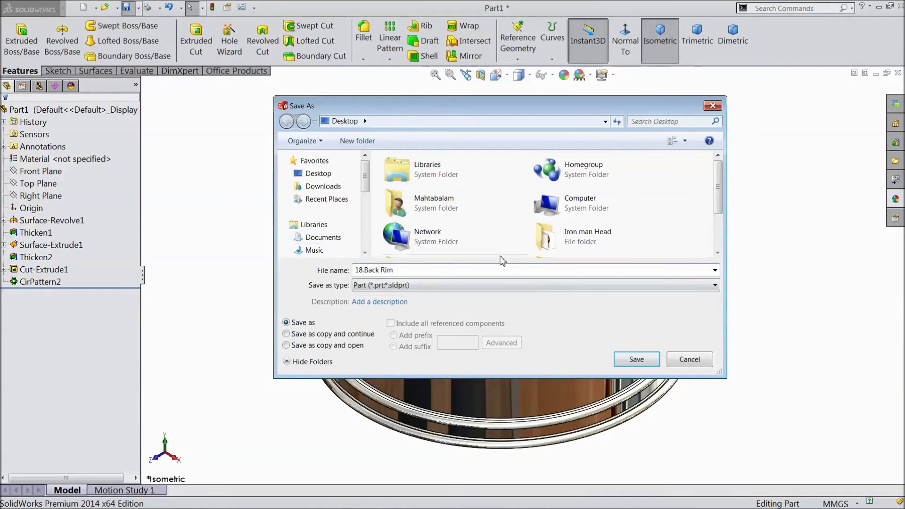
{"action": "left_click_drag", "start_coordinate": [718, 191], "coordinate": [719, 215]}
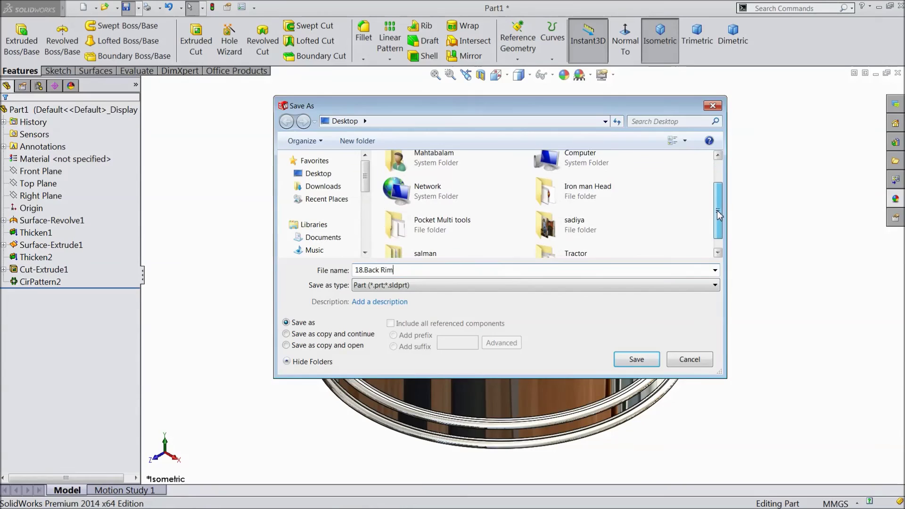
{"action": "left_click", "coordinate": [566, 256]}
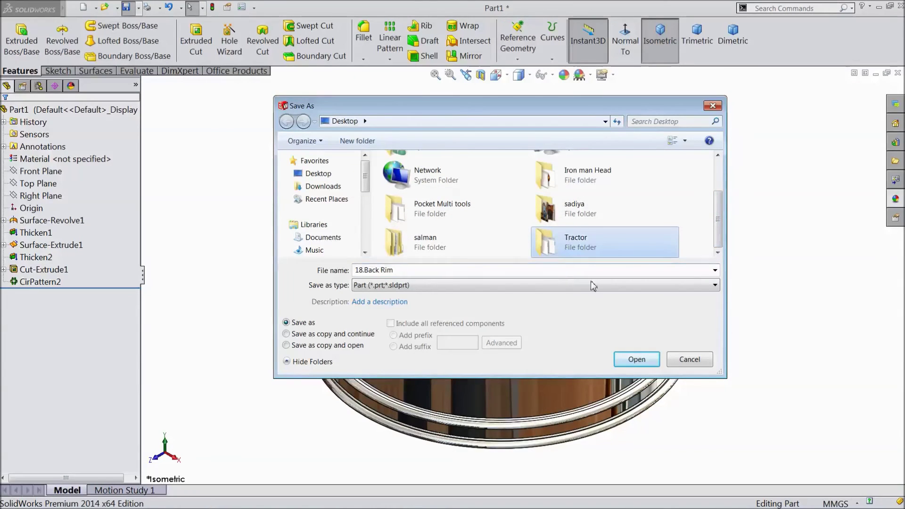
{"action": "left_click", "coordinate": [630, 361]}
{"action": "left_click", "coordinate": [408, 186]}
{"action": "left_click", "coordinate": [636, 360]}
{"action": "left_click", "coordinate": [635, 361]}
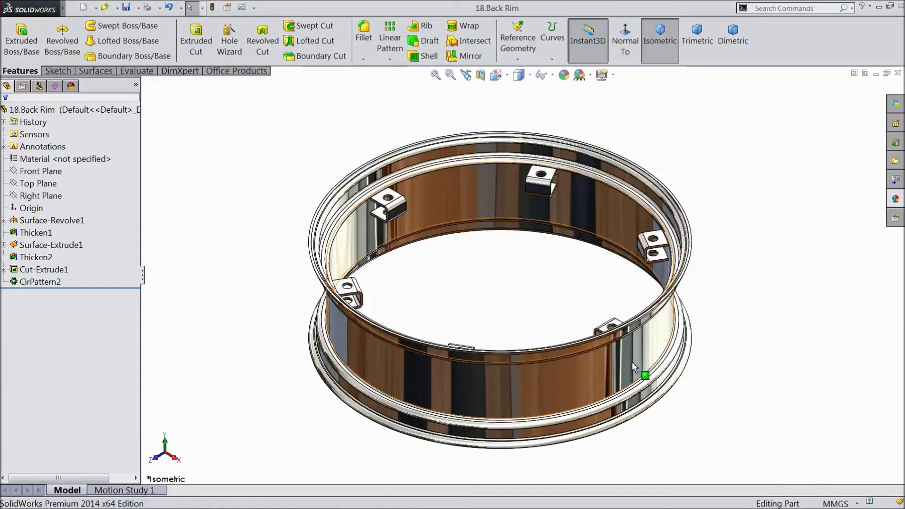